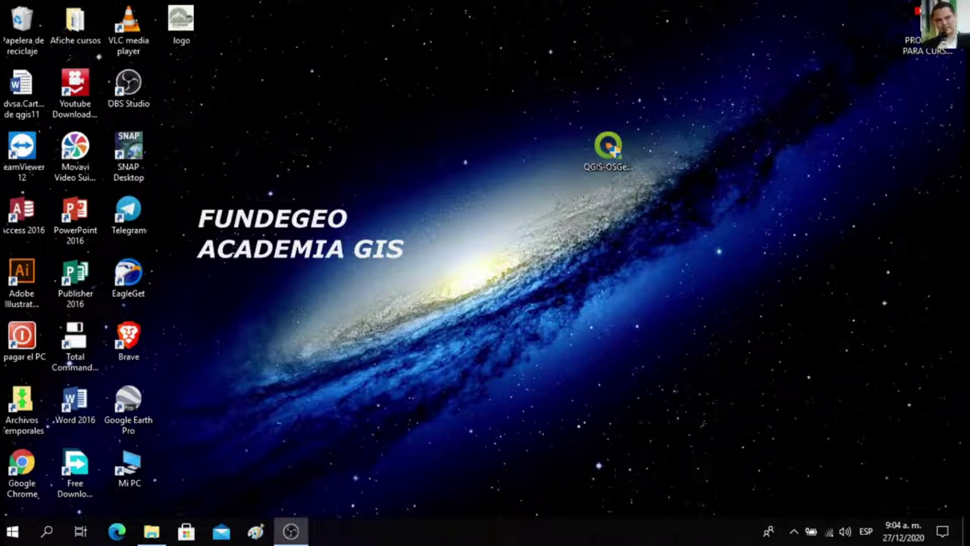
click(606, 152)
right_click(606, 152)
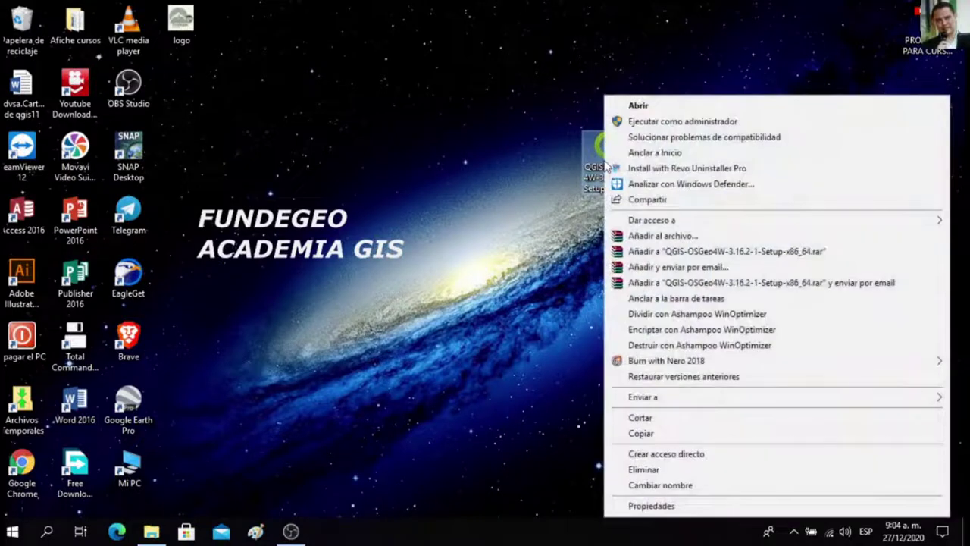
click(584, 192)
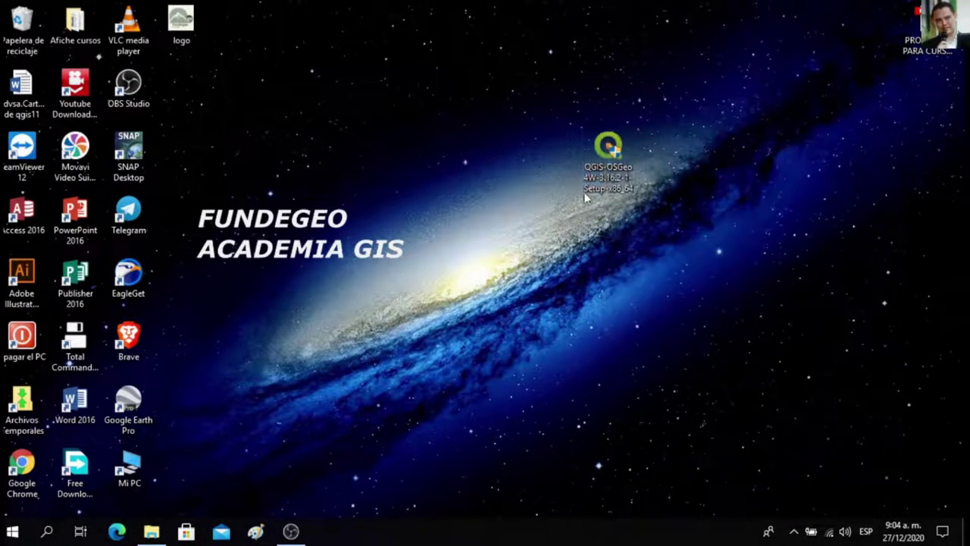
right_click(607, 159)
click(563, 225)
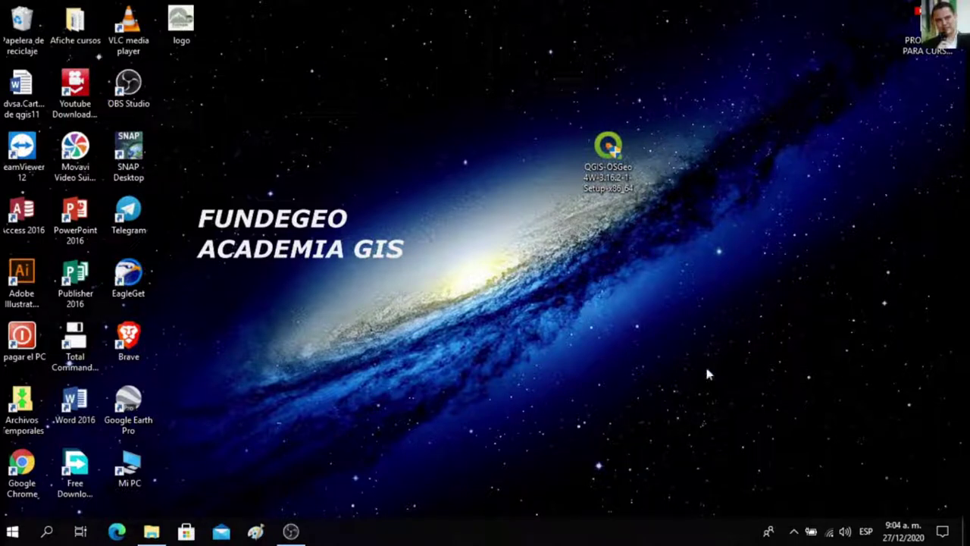
Open Google Chrome from the desktop and maximize its window.
click(30, 476)
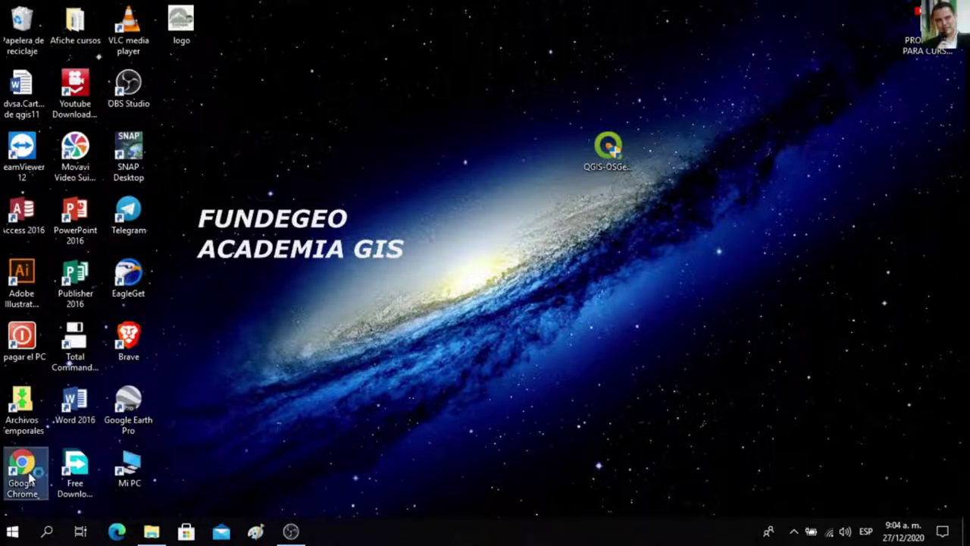
double_click(31, 476)
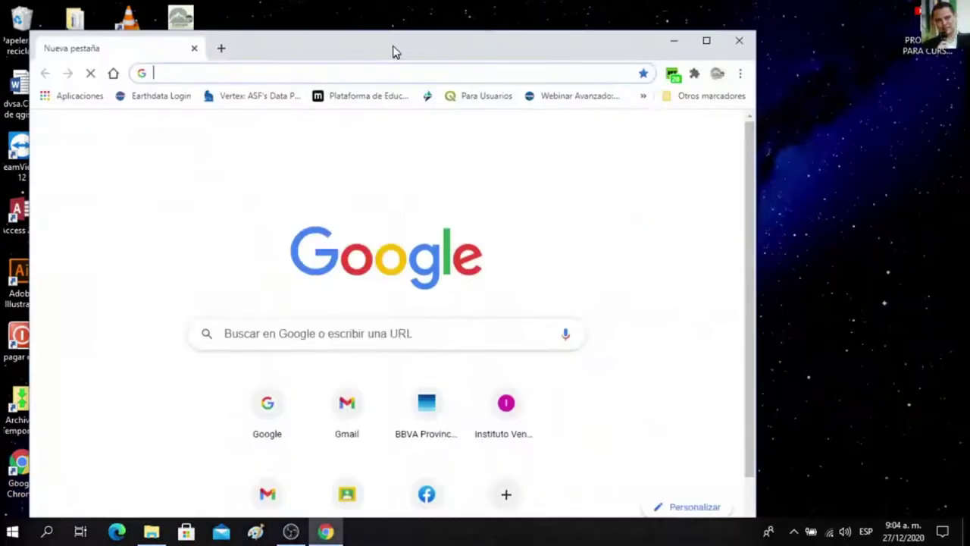
drag(392, 52, 481, 26)
click(772, 19)
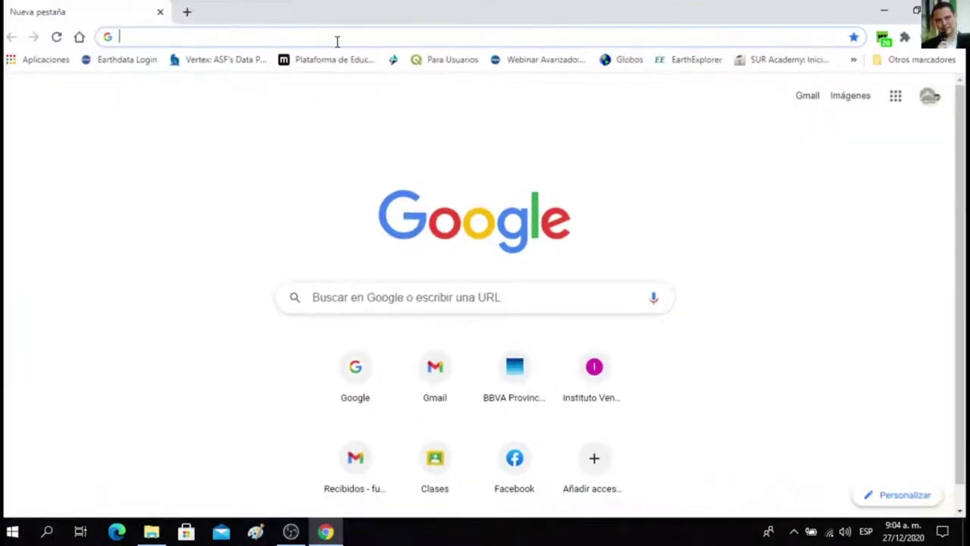
Load qgis.org/es/site/ to check the available QGIS versions, and minimize the browser.
click(335, 39)
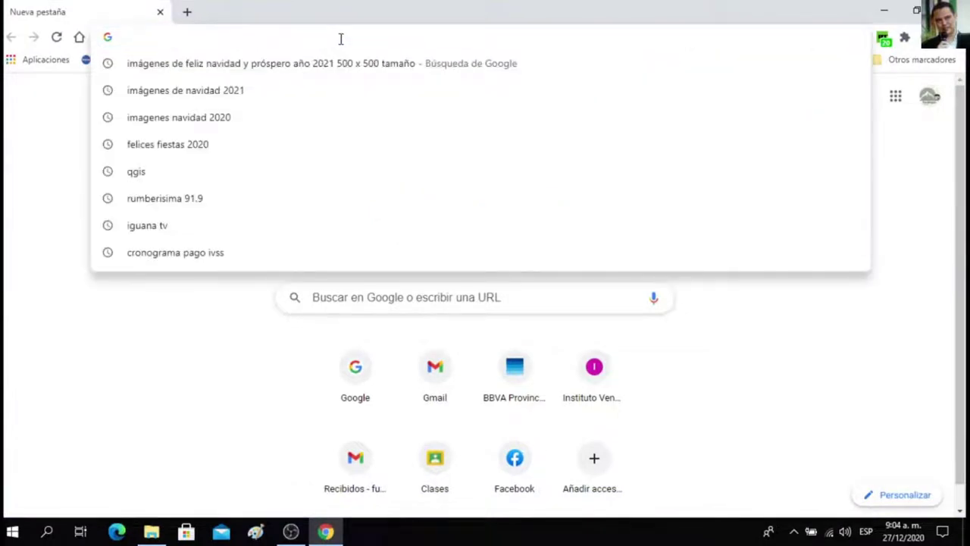
text(qgis.org/es/site/)
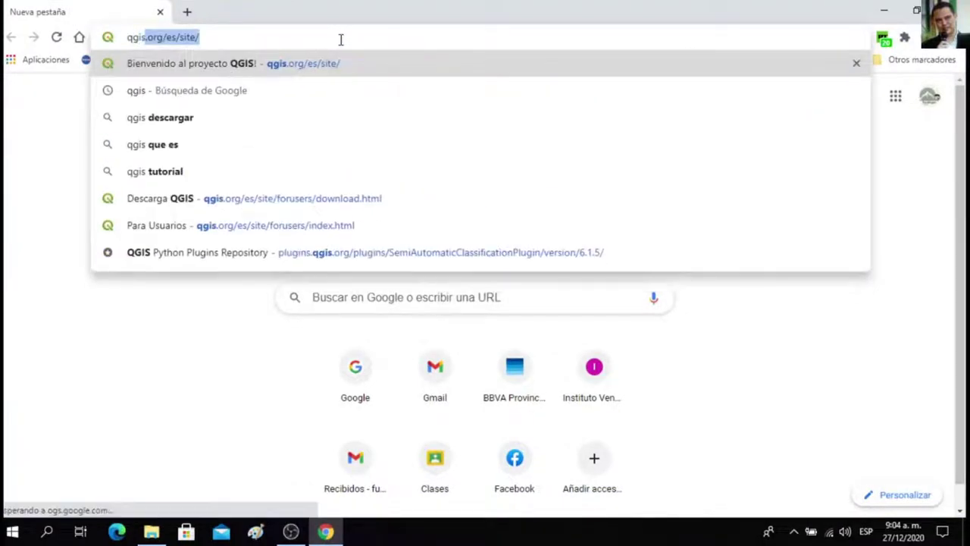
click(348, 73)
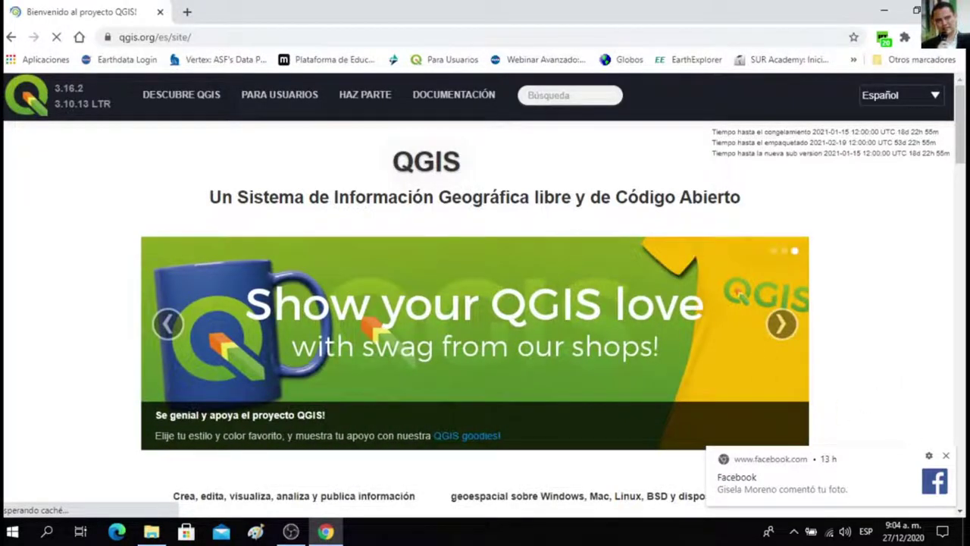
click(943, 455)
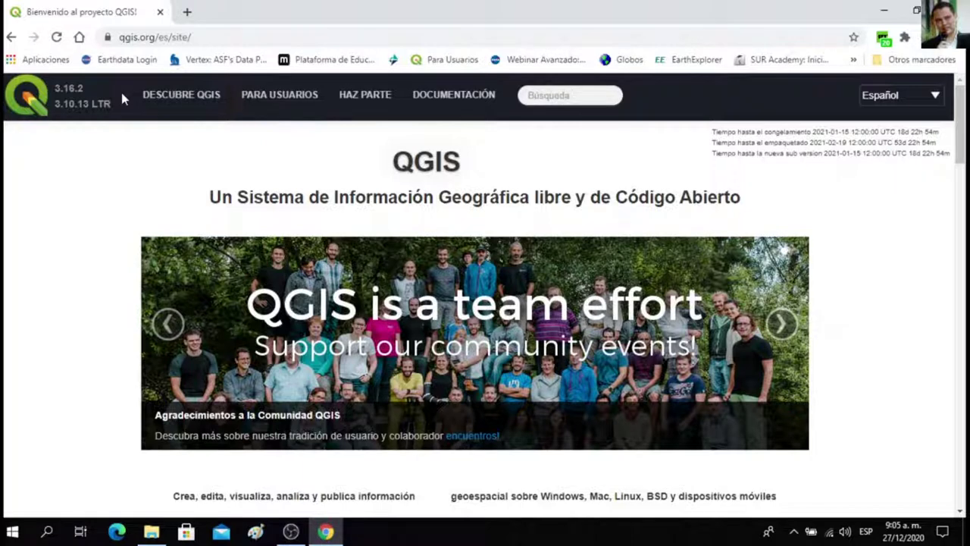
click(884, 12)
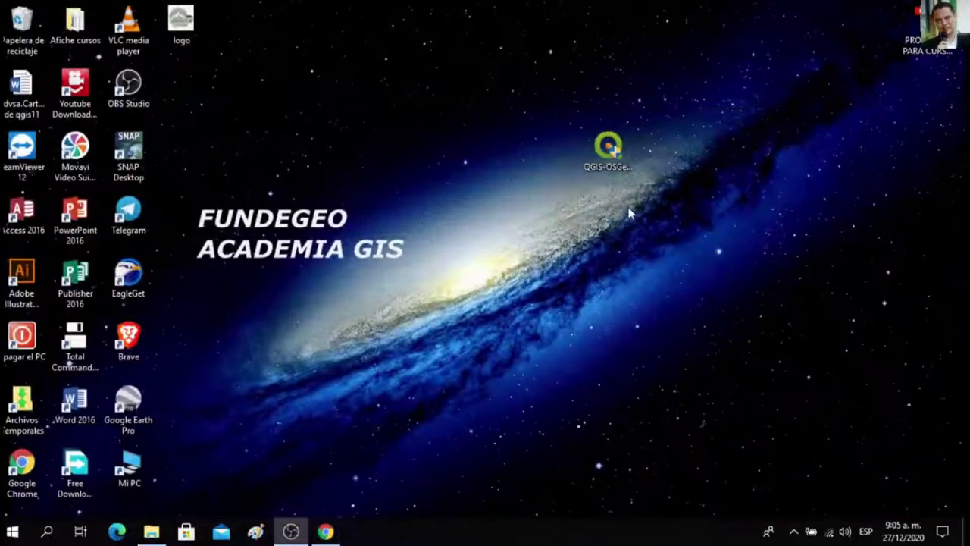
Launch the QGIS-OSGeo4W-3.16.2-1-Setup-x86_64 installer from the desktop.
click(618, 153)
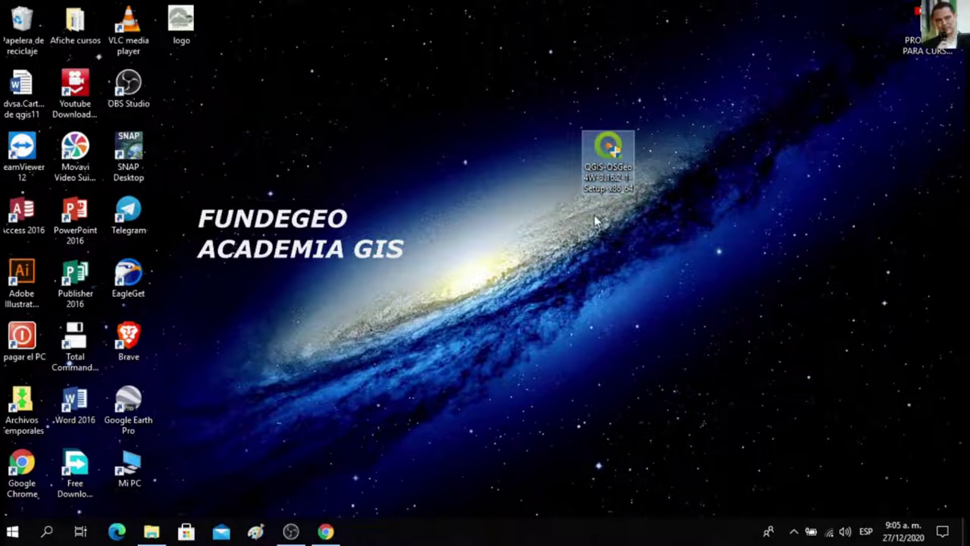
right_click(602, 178)
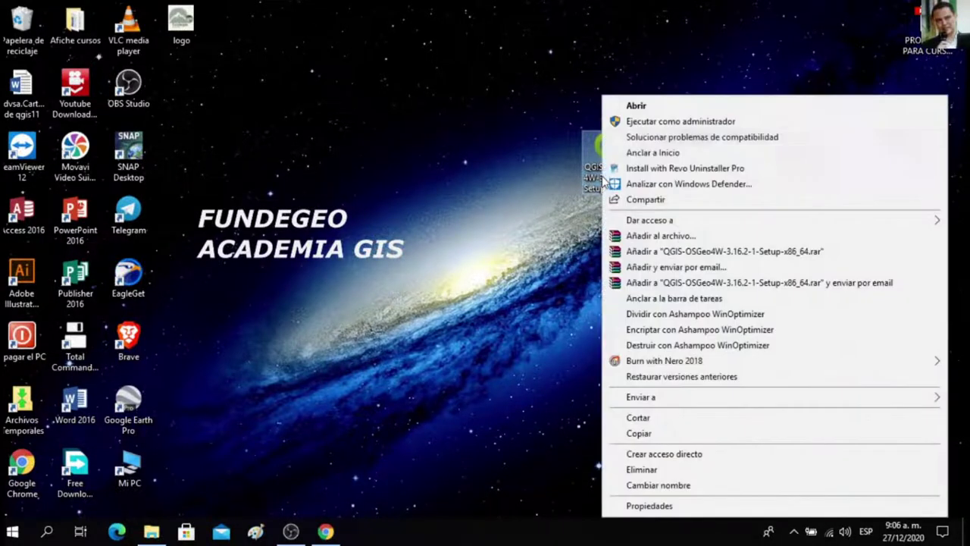
click(643, 109)
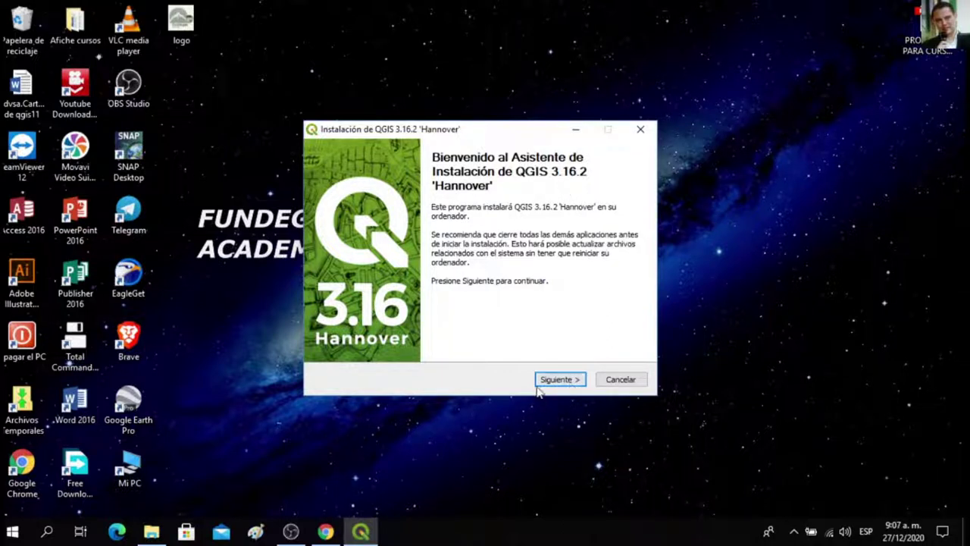
Accept the QGIS licence agreement and keep C:\Program Files\QGIS 3.16 as the destination folder.
click(569, 382)
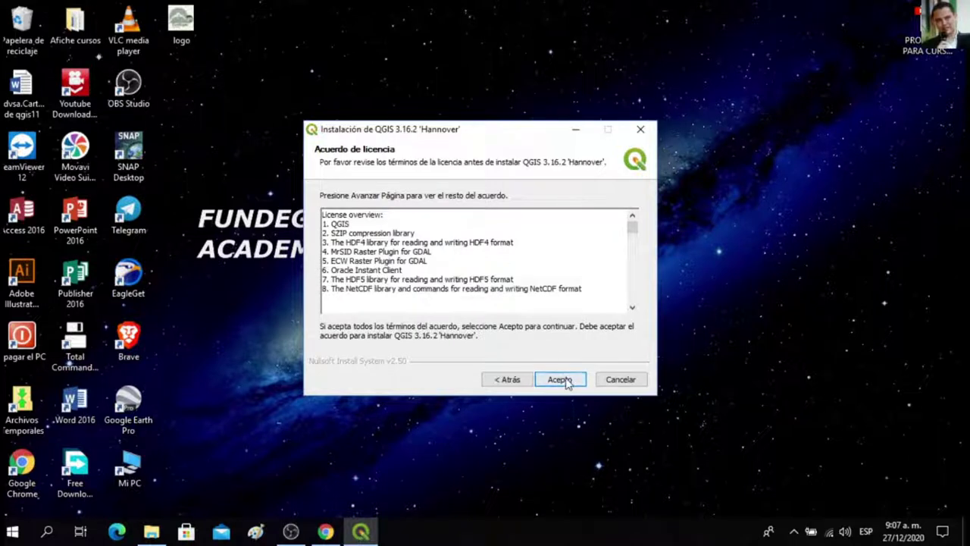
click(562, 381)
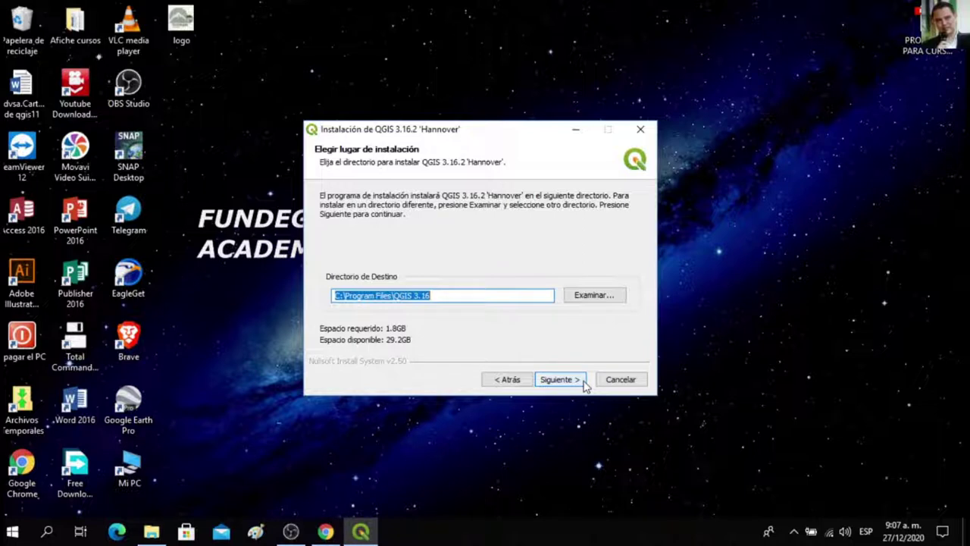
click(560, 379)
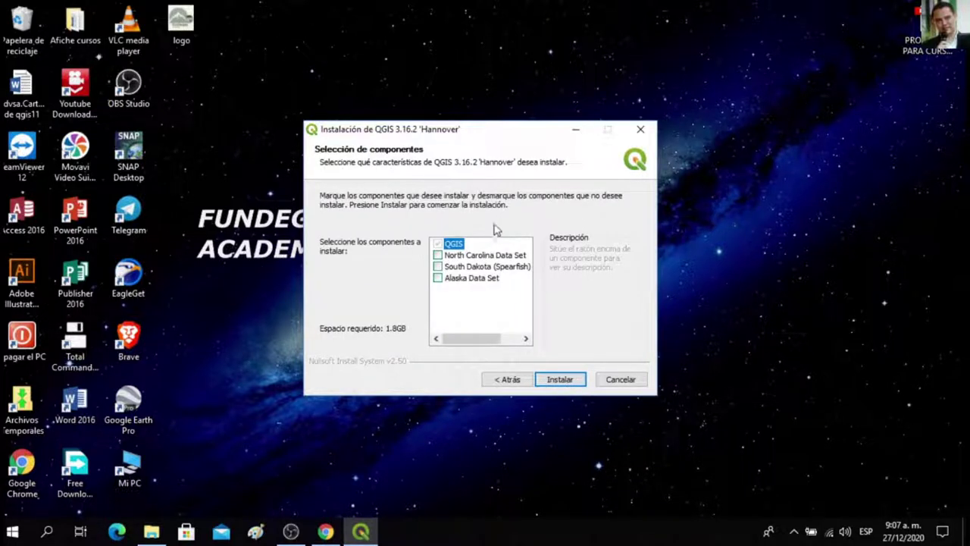
click(438, 278)
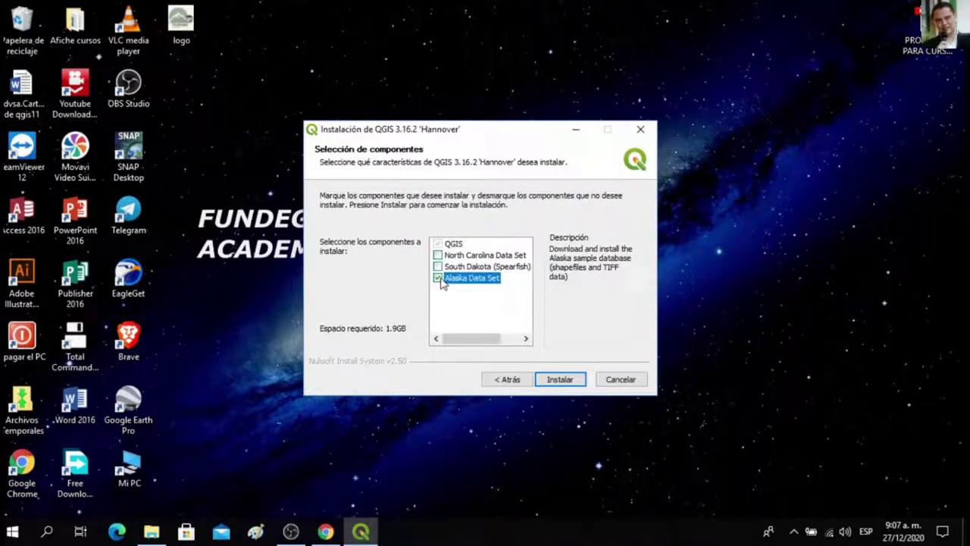
click(438, 266)
click(439, 257)
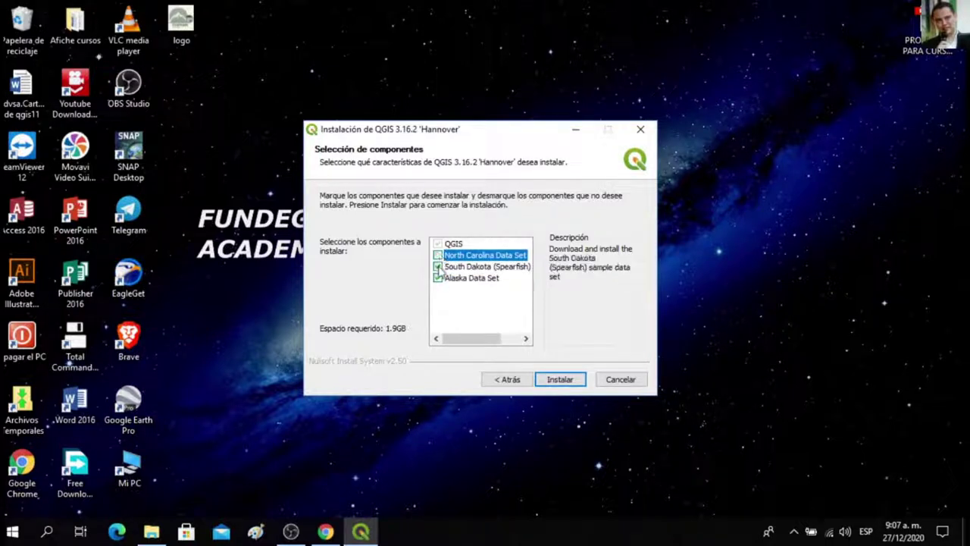
click(439, 267)
click(439, 279)
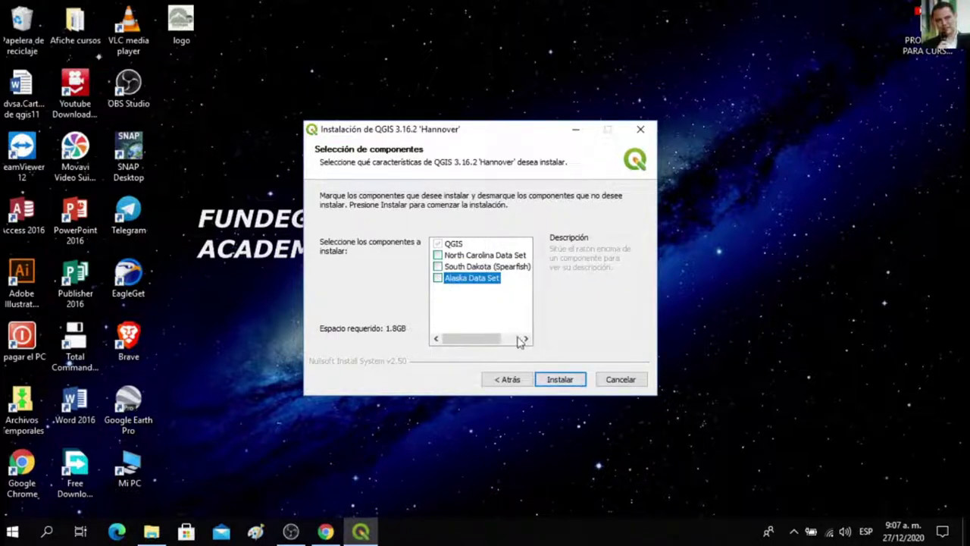
Install only the QGIS component, showing the installation details, and finish the setup wizard.
click(561, 379)
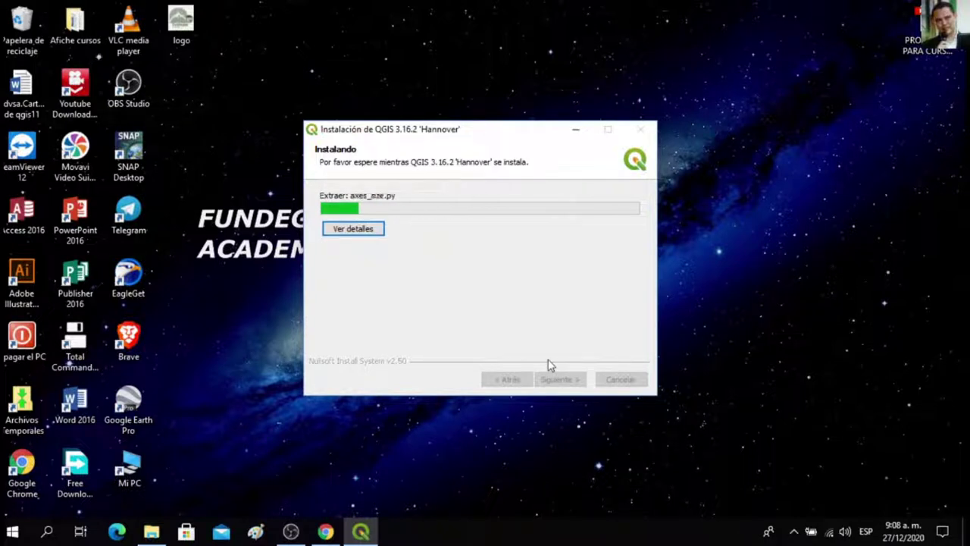
click(355, 230)
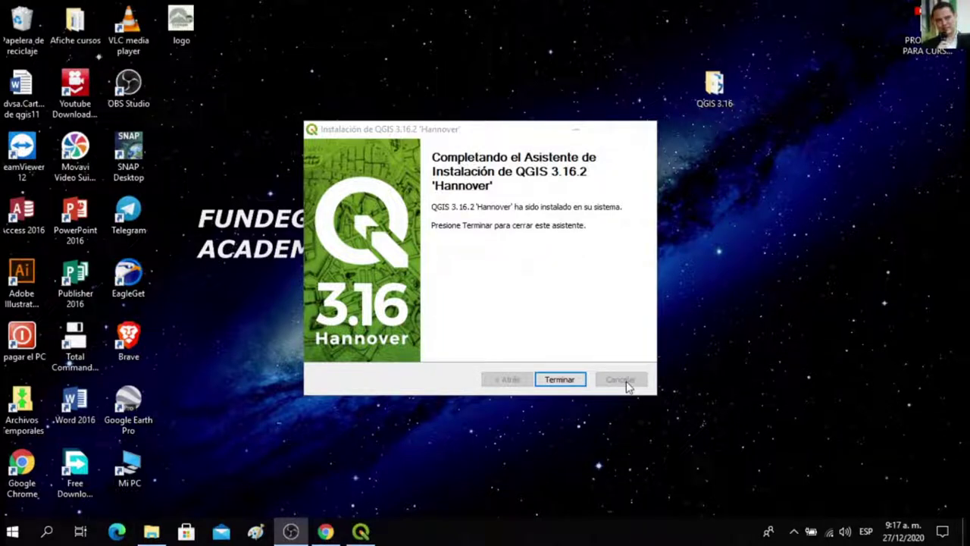
click(559, 380)
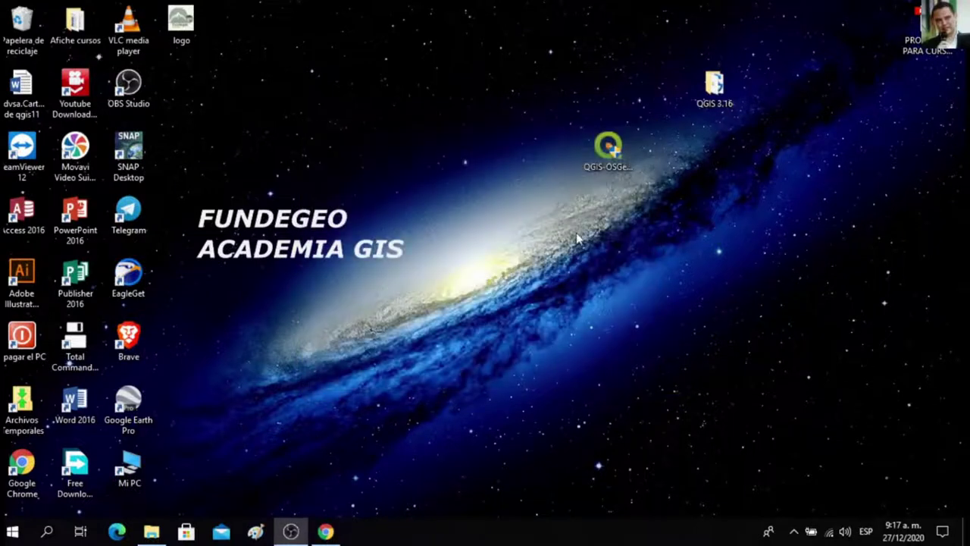
Rearrange the installer and QGIS 3.16 folder icons on the desktop, and open the QGIS 3.16 folder.
drag(612, 150, 338, 32)
drag(692, 108, 588, 47)
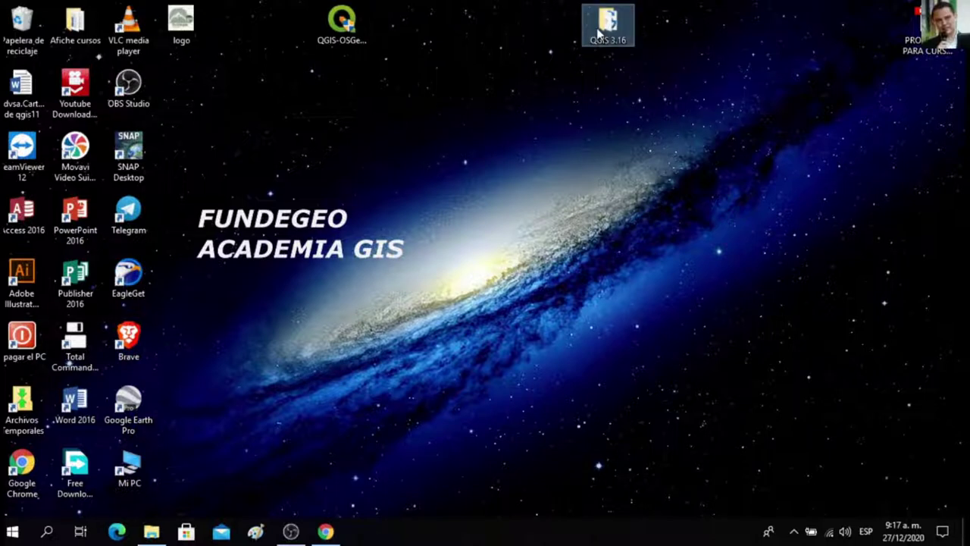
right_click(590, 23)
click(628, 39)
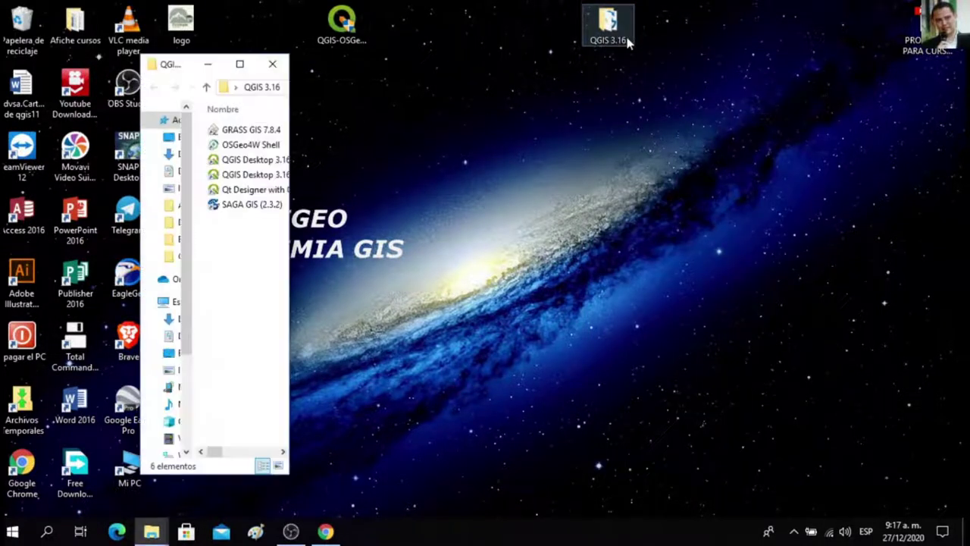
Widen and reposition the QGIS 3.16 folder window and display its shortcuts as medium icons (Iconos medianos).
drag(292, 191, 697, 134)
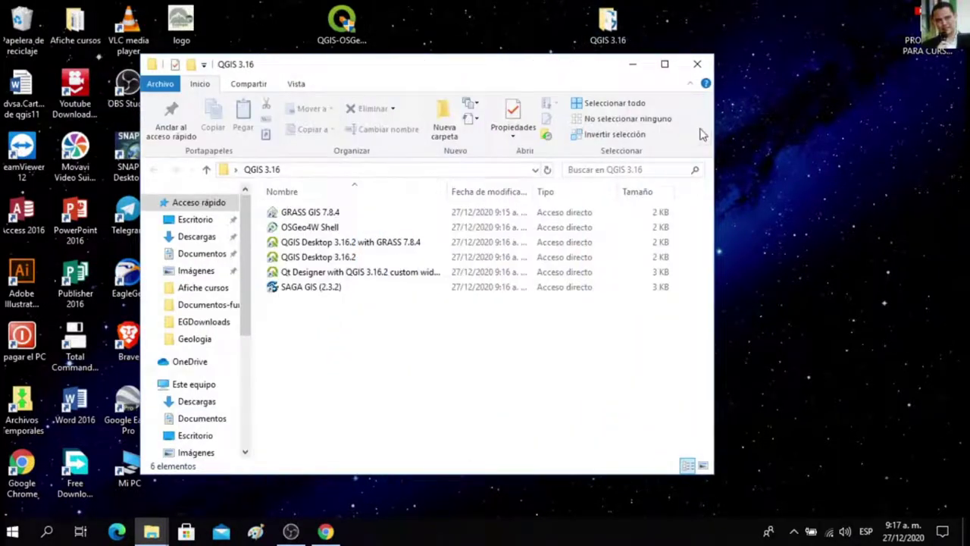
click(247, 85)
click(300, 85)
click(204, 86)
click(227, 87)
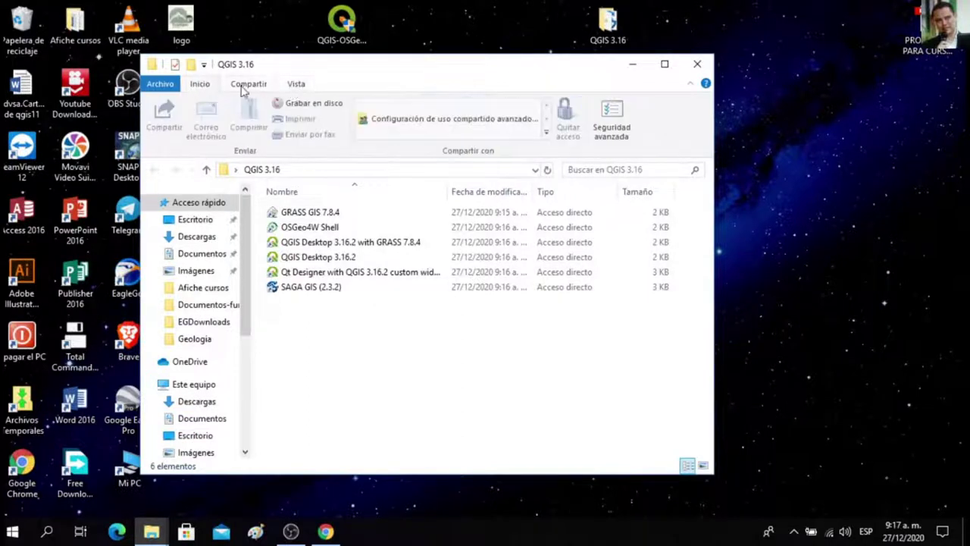
click(295, 86)
click(262, 120)
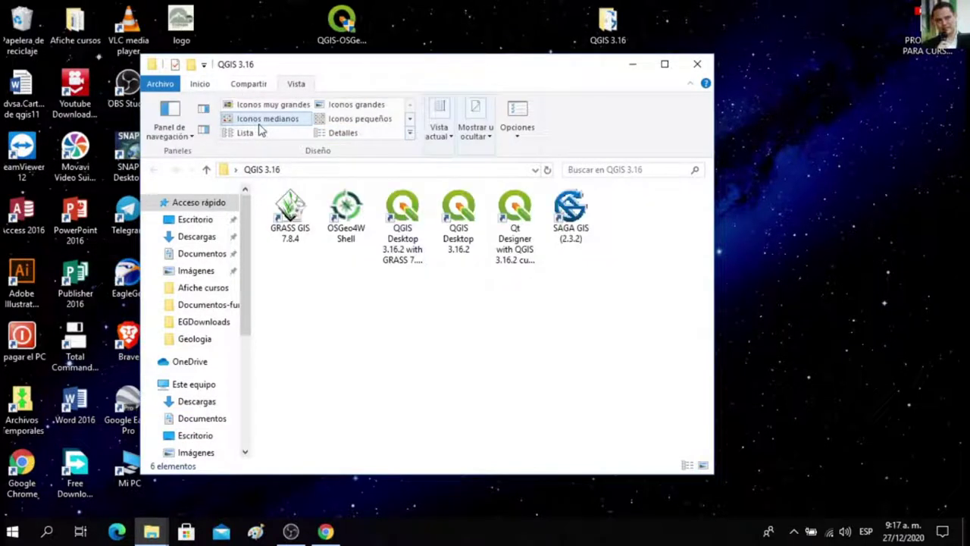
drag(572, 66, 663, 67)
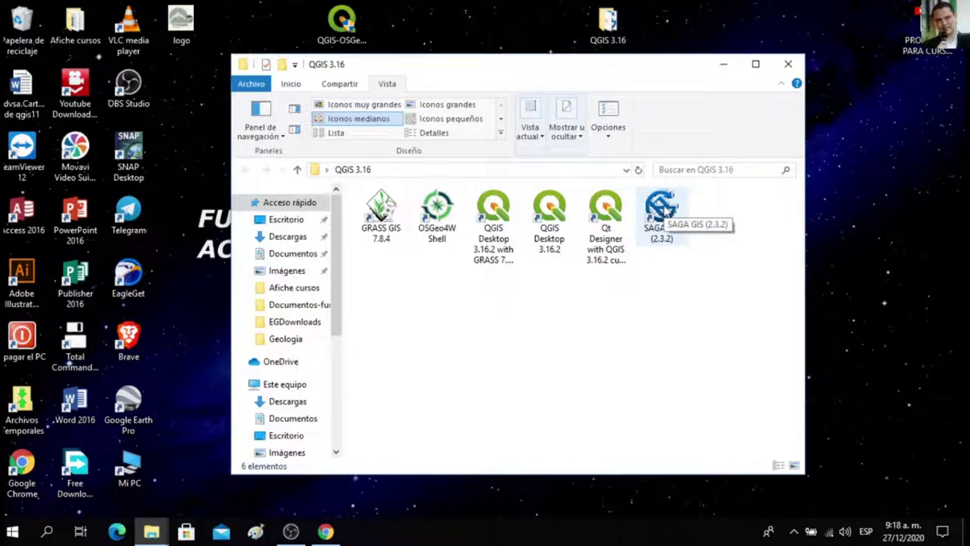
drag(606, 219, 485, 381)
click(660, 276)
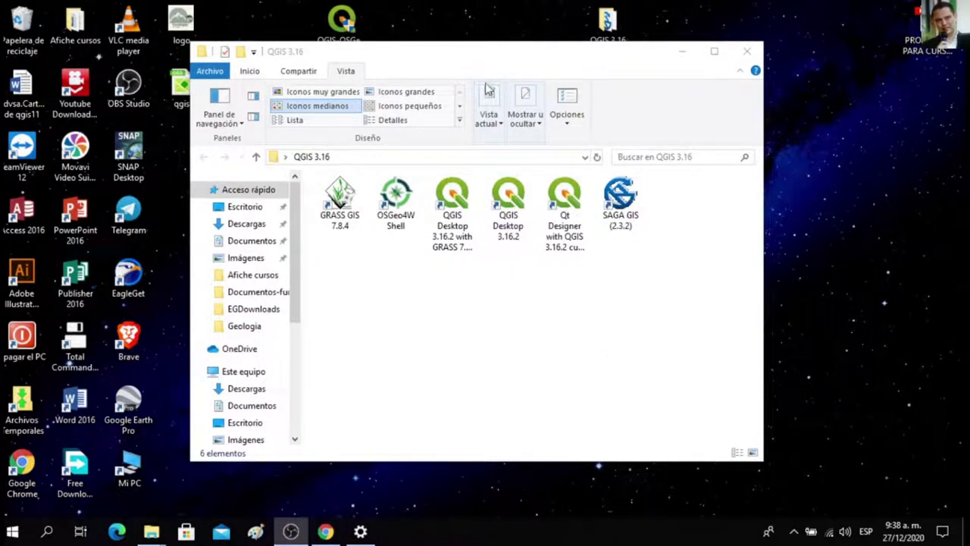
Launch QGIS Desktop 3.16.2 from its shortcut in the QGIS 3.16 folder.
drag(507, 60, 514, 87)
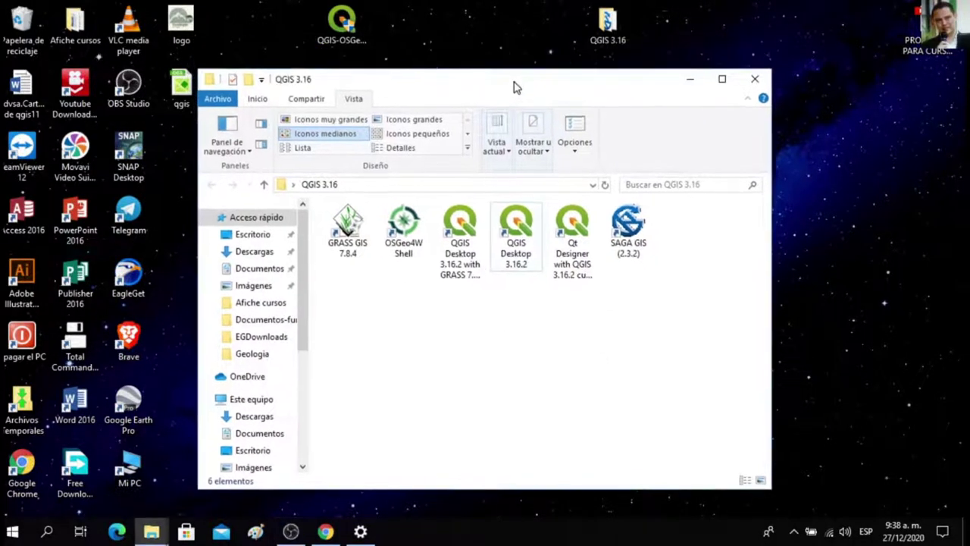
right_click(516, 241)
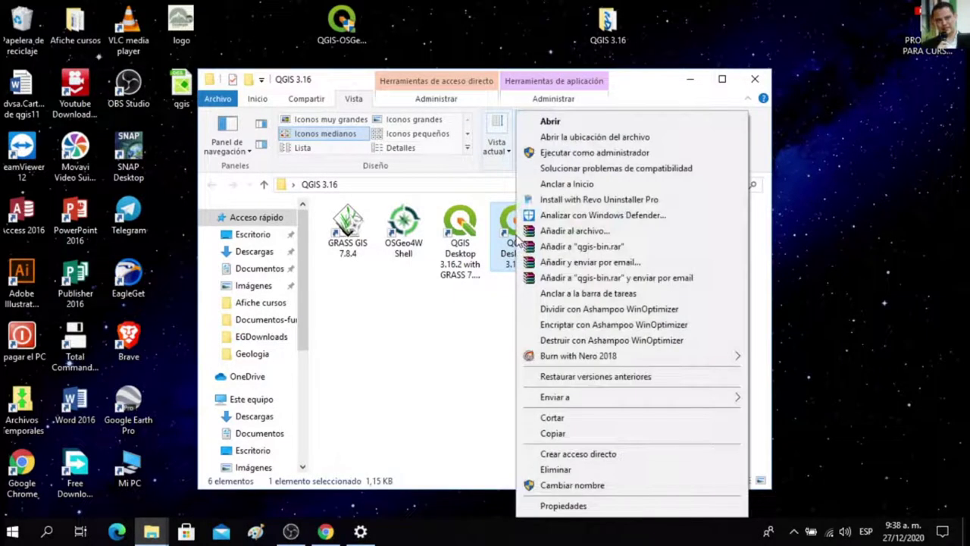
click(550, 122)
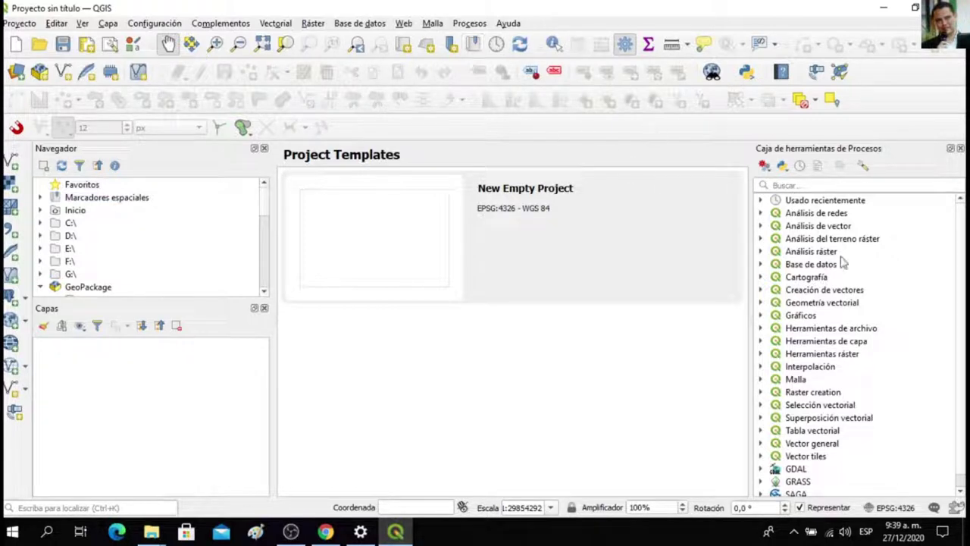
Look at the GRASS entry in the processing toolbox, expanding and collapsing it, and minimize QGIS.
scroll(847, 326, down, 1)
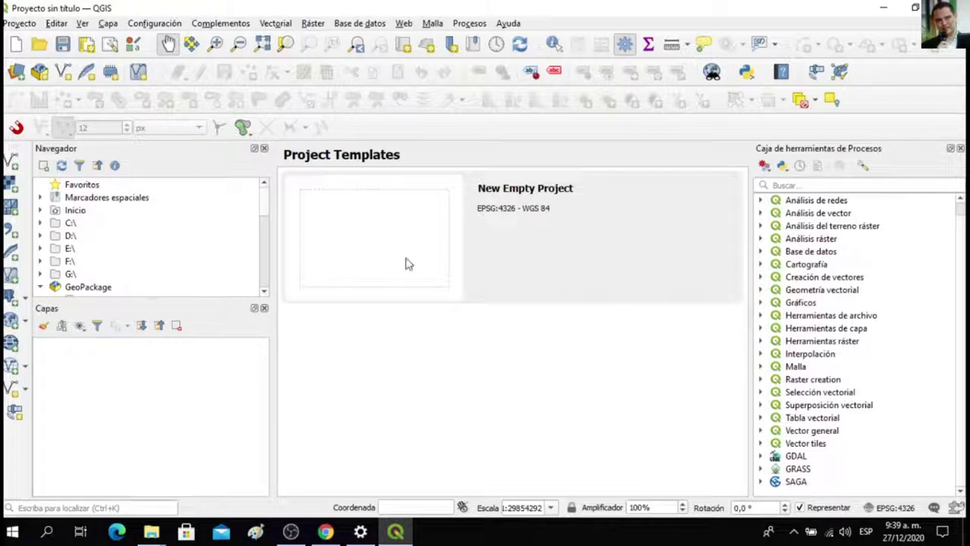
click(761, 470)
click(762, 470)
click(889, 13)
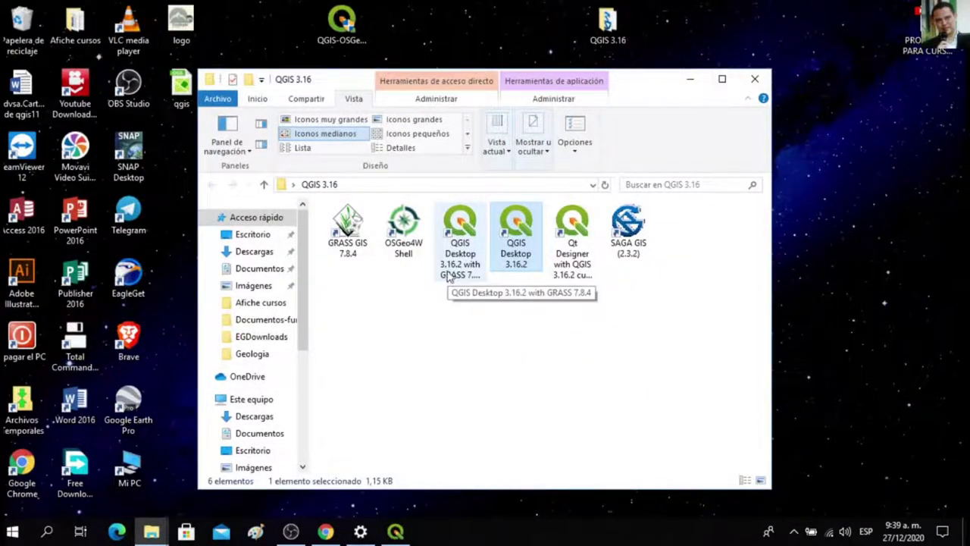
Launch QGIS Desktop 3.16.2 with GRASS 7.8.4 and expand the GRASS Imágenes (i.*) group in the processing toolbox.
right_click(449, 277)
click(476, 123)
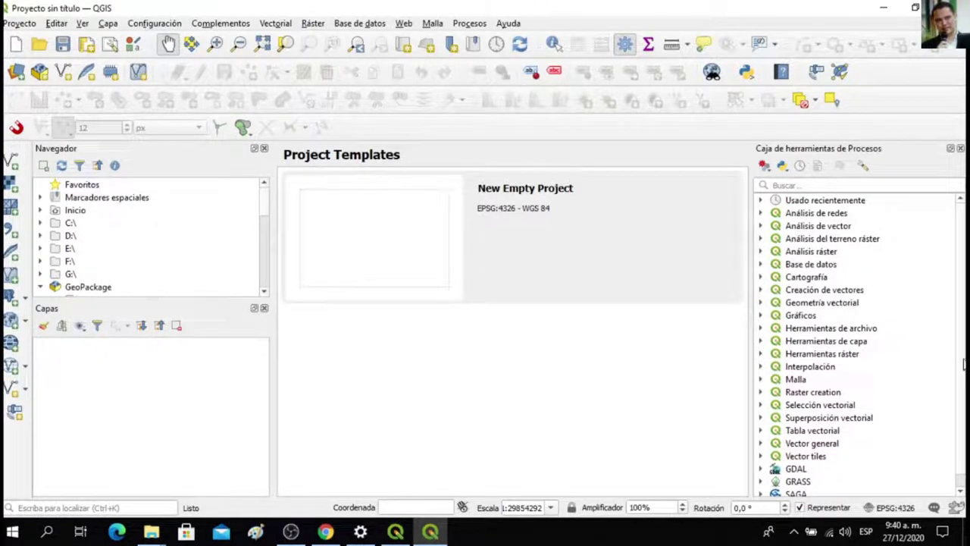
scroll(887, 408, down, 1)
click(762, 469)
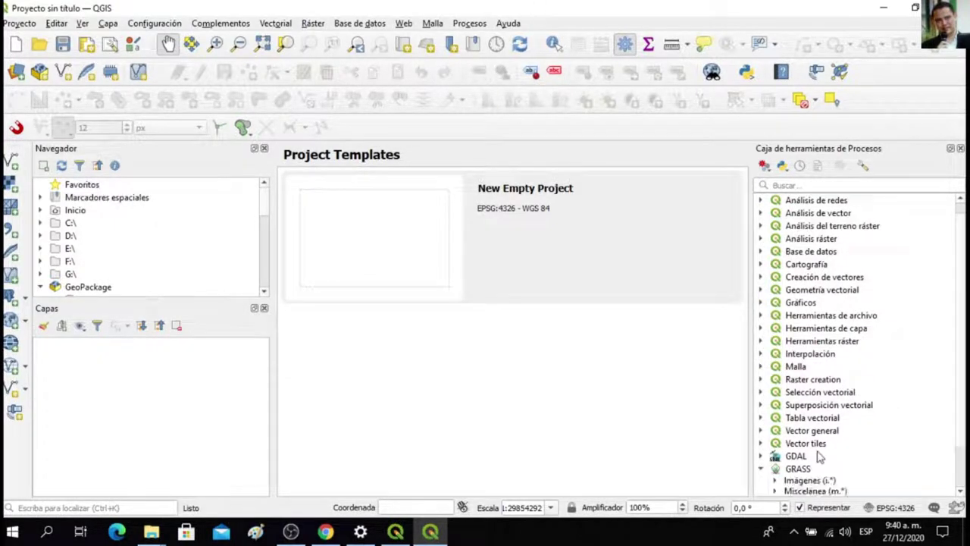
scroll(819, 457, down, 2)
click(776, 430)
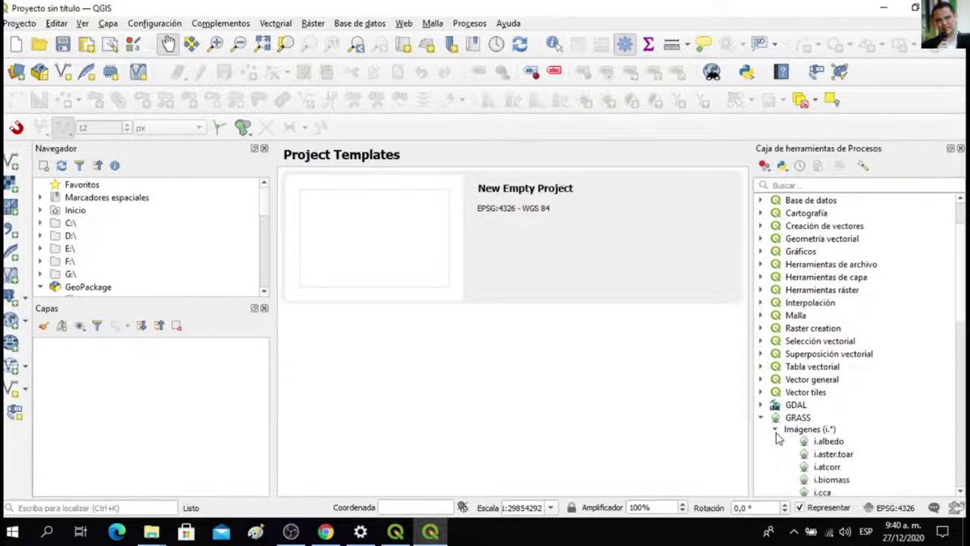
Open the GRASS i.atcorr tool to view its parameters, close its dialog, and minimize QGIS.
scroll(782, 433, down, 3)
click(832, 353)
double_click(832, 354)
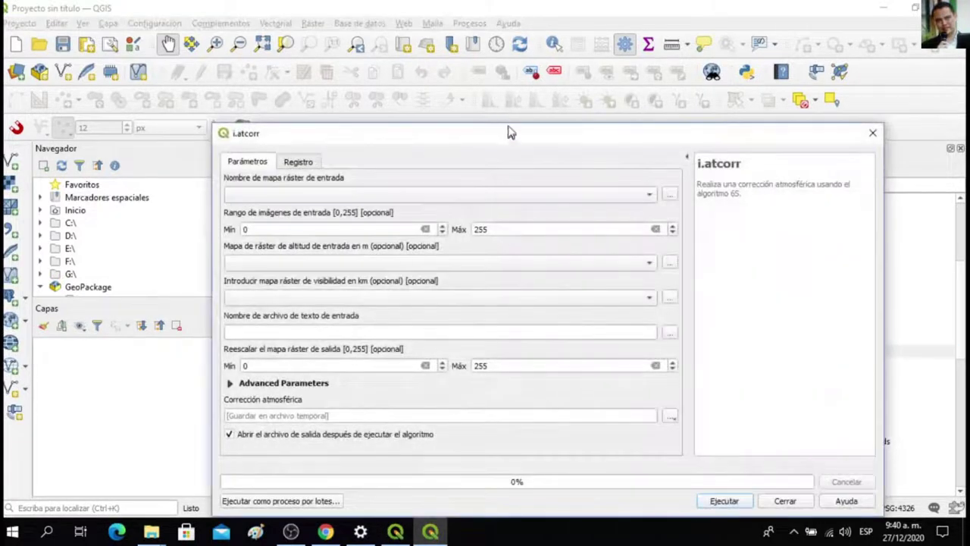
drag(509, 133, 507, 87)
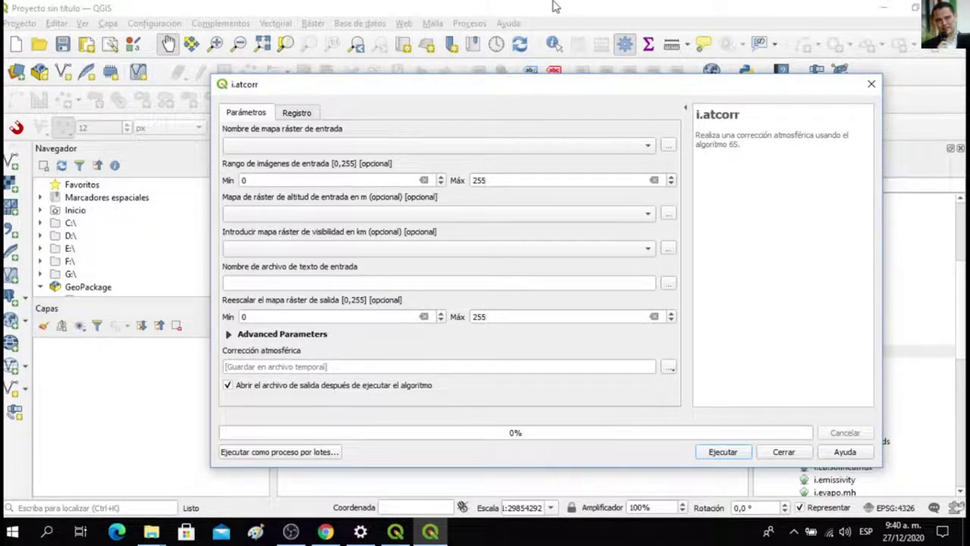
click(871, 88)
click(882, 16)
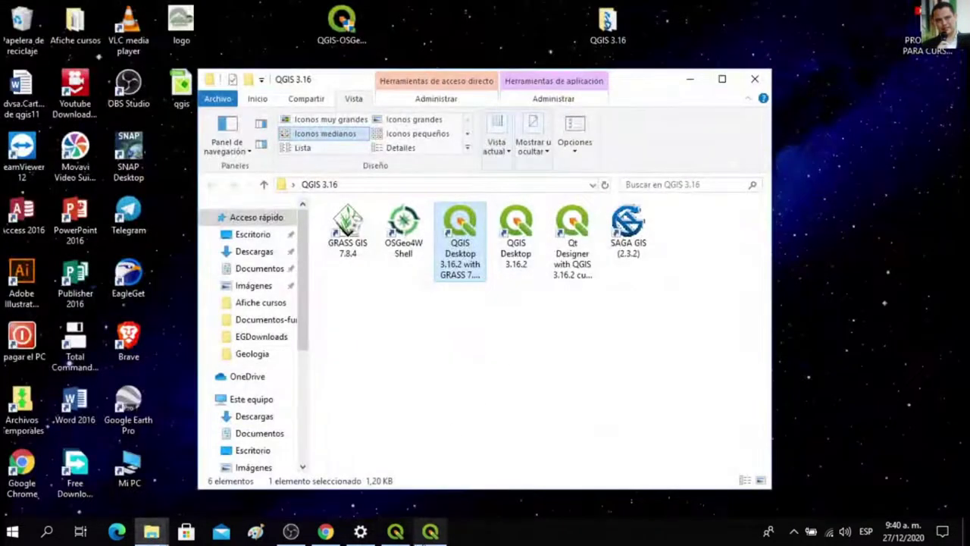
Switch to the QGIS Desktop 3.16.2 window without GRASS and try to open i.atcorr from the GRASS Imágenes (i.*) group.
click(429, 534)
click(429, 533)
click(395, 531)
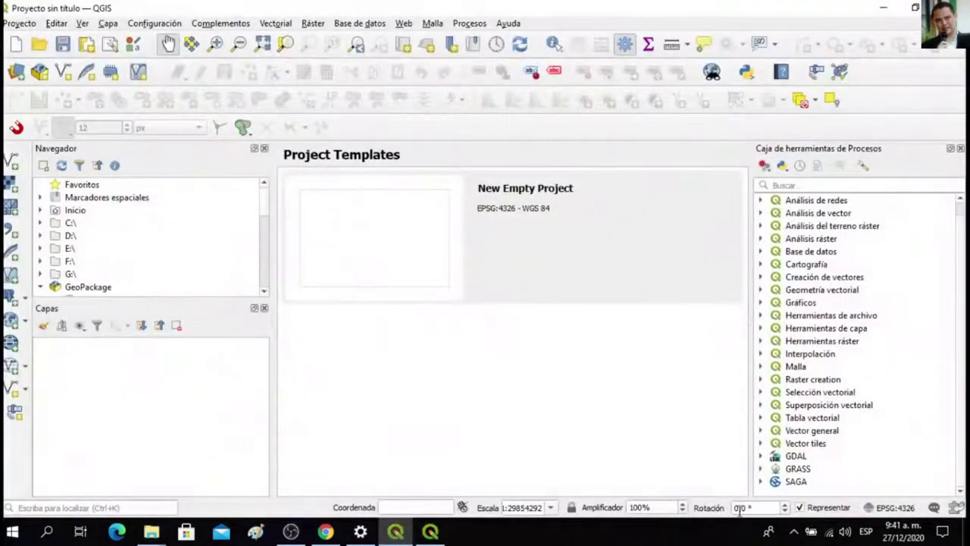
click(760, 468)
scroll(773, 470, down, 1)
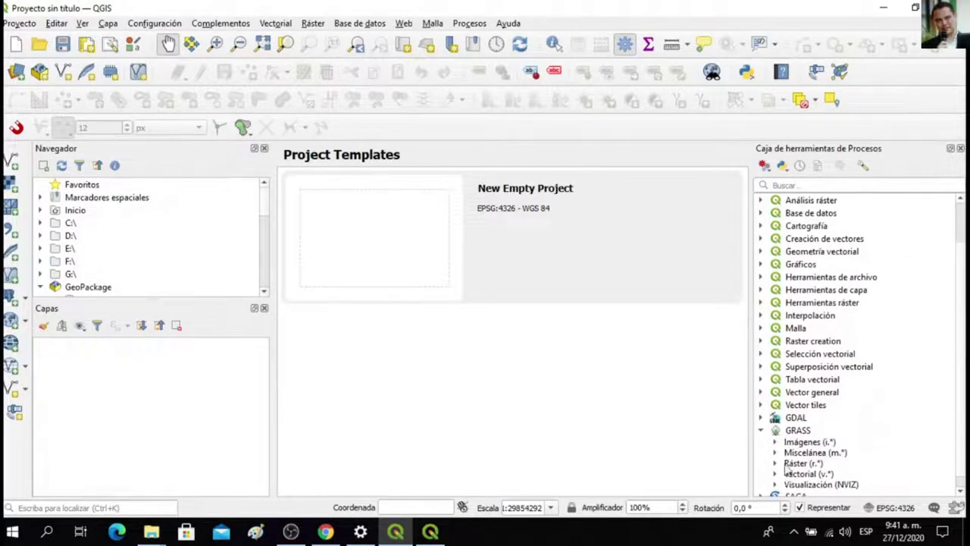
click(775, 441)
scroll(776, 444, down, 1)
click(824, 442)
double_click(824, 443)
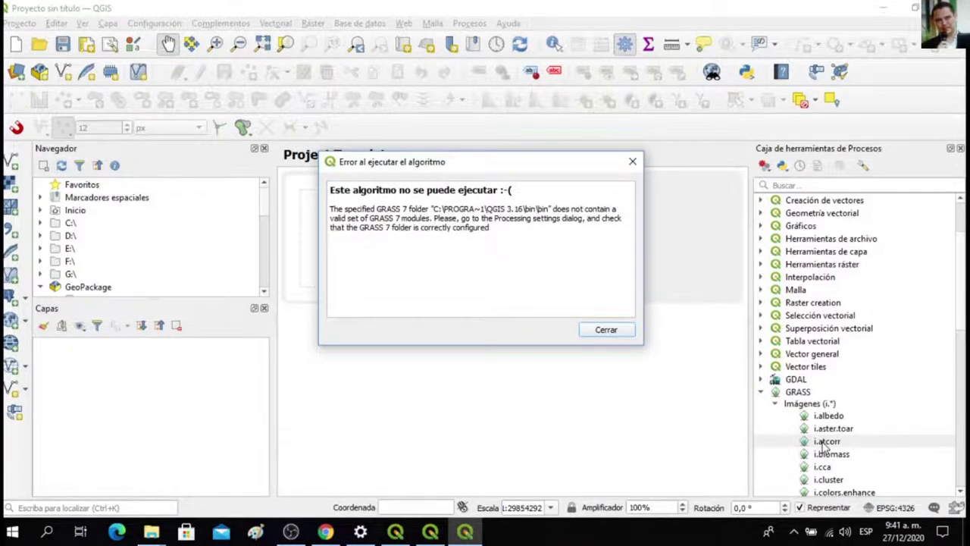
click(632, 164)
Collapse the GRASS Imágenes group, view the Warping shapes tool from SAGA's Georeferencing group, and minimize QGIS.
scroll(838, 386, down, 7)
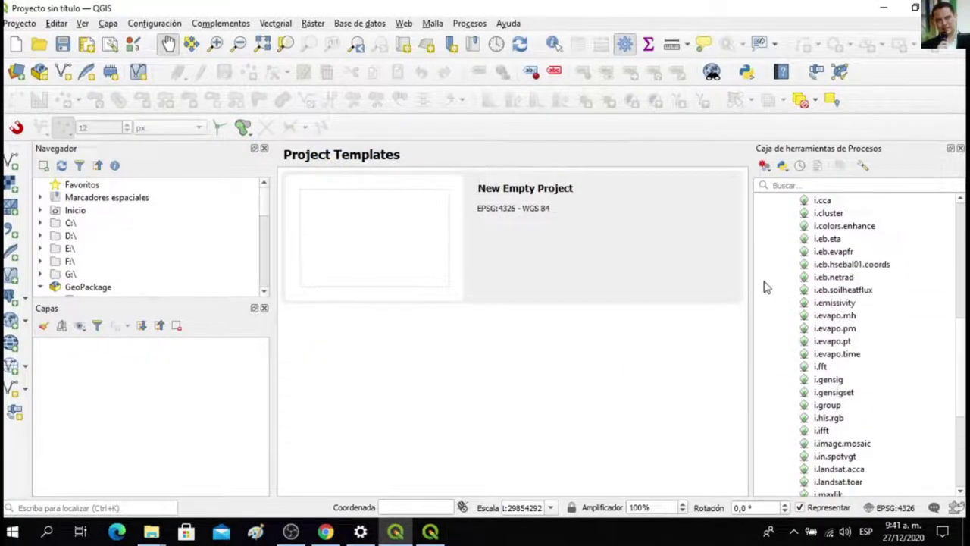
scroll(767, 273, up, 3)
click(770, 254)
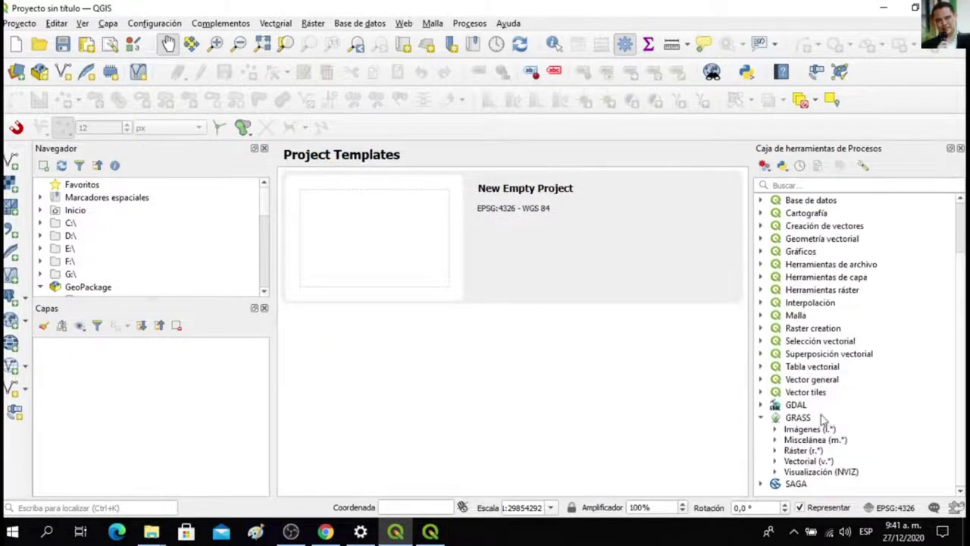
click(761, 484)
scroll(818, 393, down, 5)
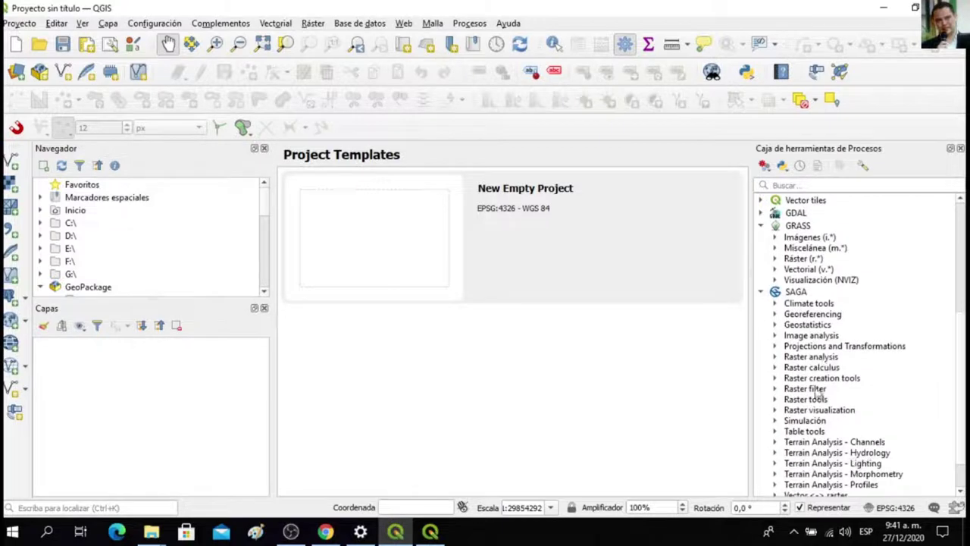
click(775, 313)
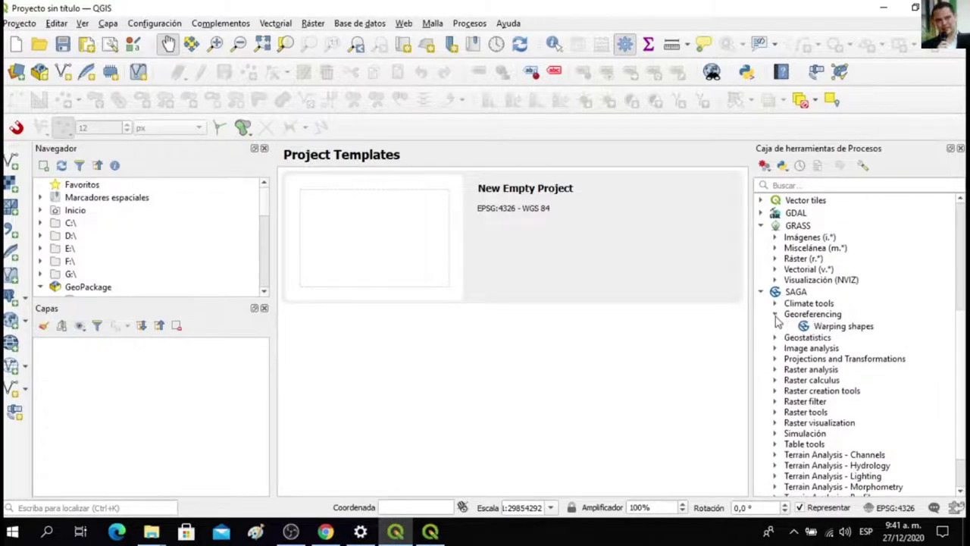
double_click(839, 326)
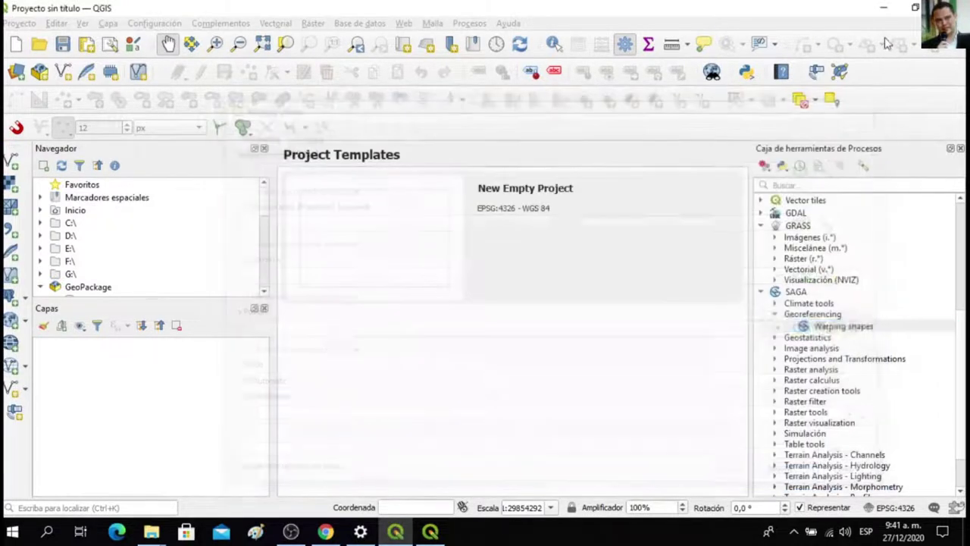
click(877, 106)
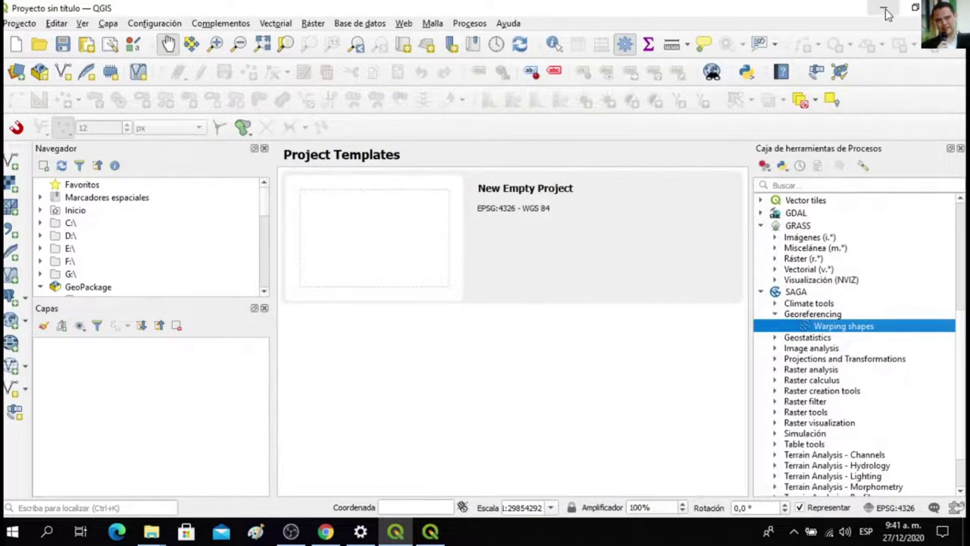
click(883, 8)
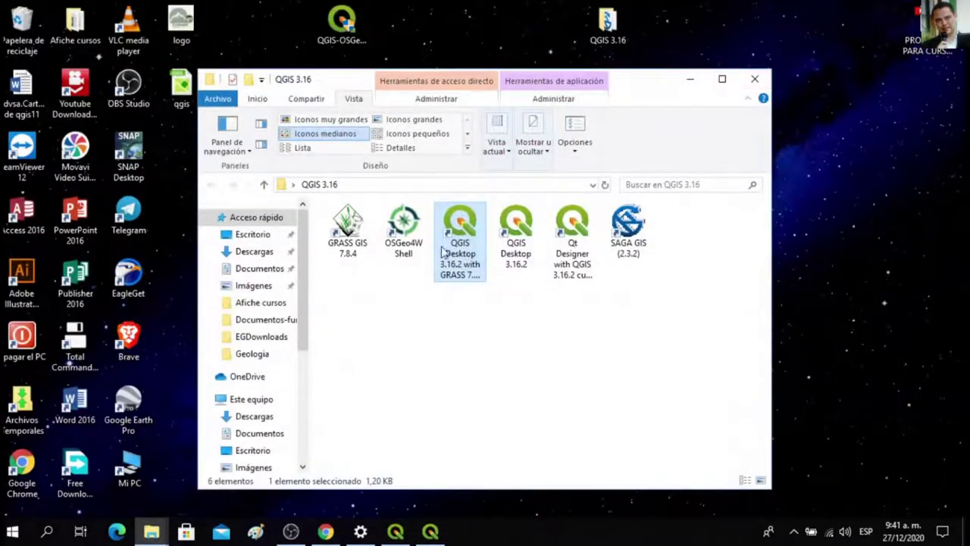
Launch SAGA GIS (2.3.2) from its shortcut in the QGIS 3.16 folder and minimize its window.
click(641, 222)
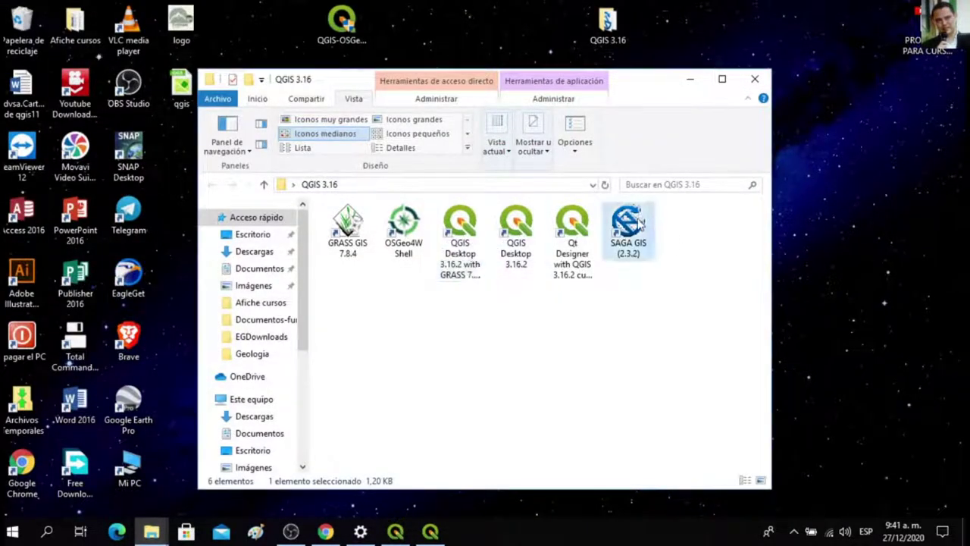
double_click(641, 222)
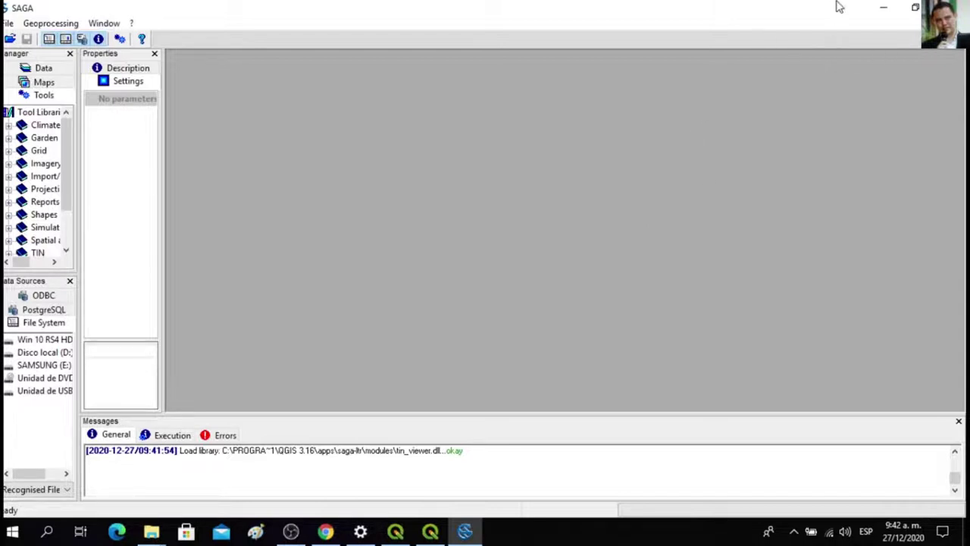
click(887, 10)
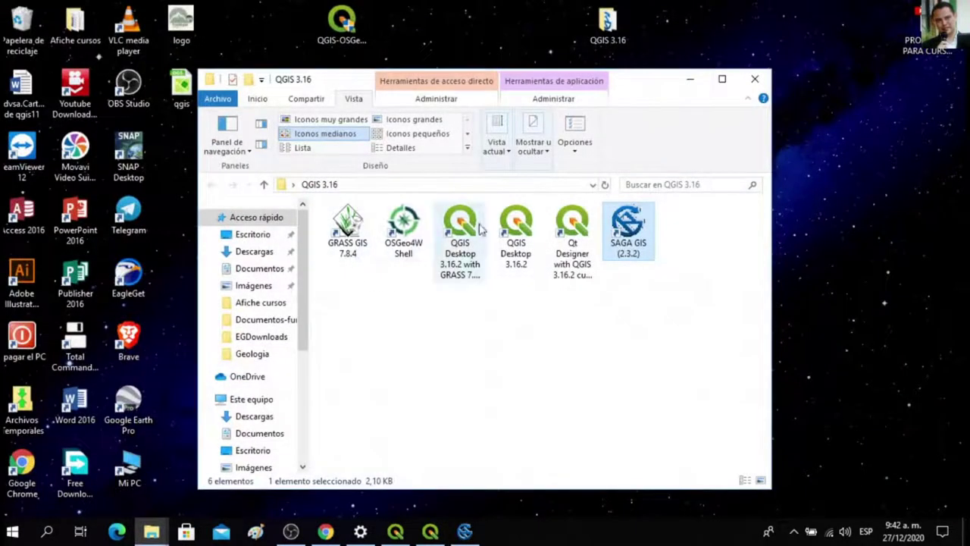
Launch Qt Designer with QGIS 3.16.2 from its shortcut, close the QGIS 3.16 folder, and reposition the Nuevo formulario dialog.
click(577, 236)
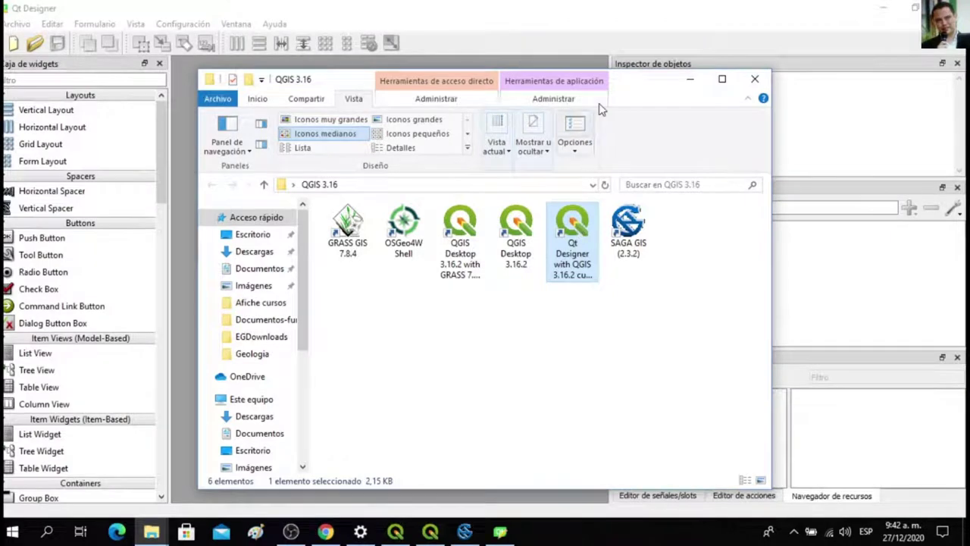
click(755, 79)
drag(479, 112, 426, 106)
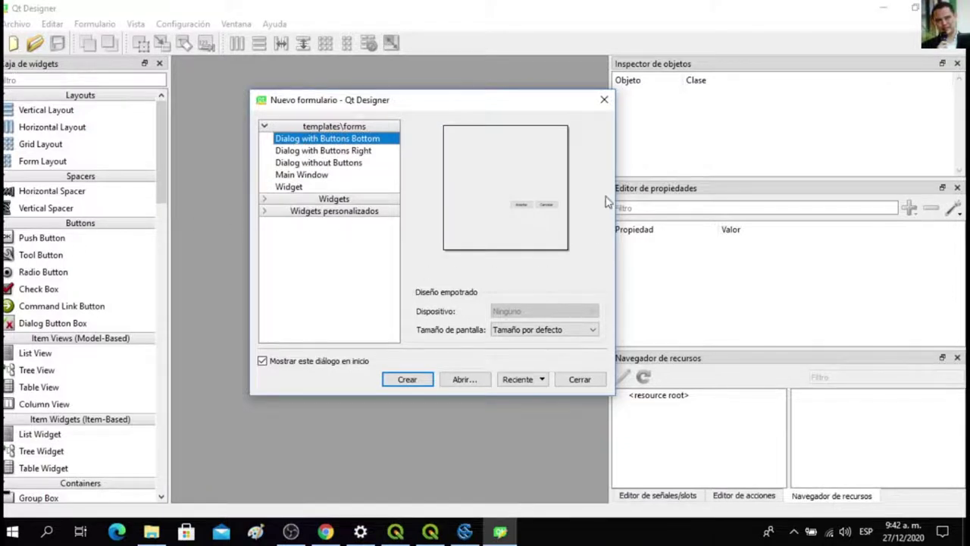
Check the recent forms in the Nuevo formulario dialog, close the dialog, and exit Qt Designer.
click(518, 380)
click(518, 380)
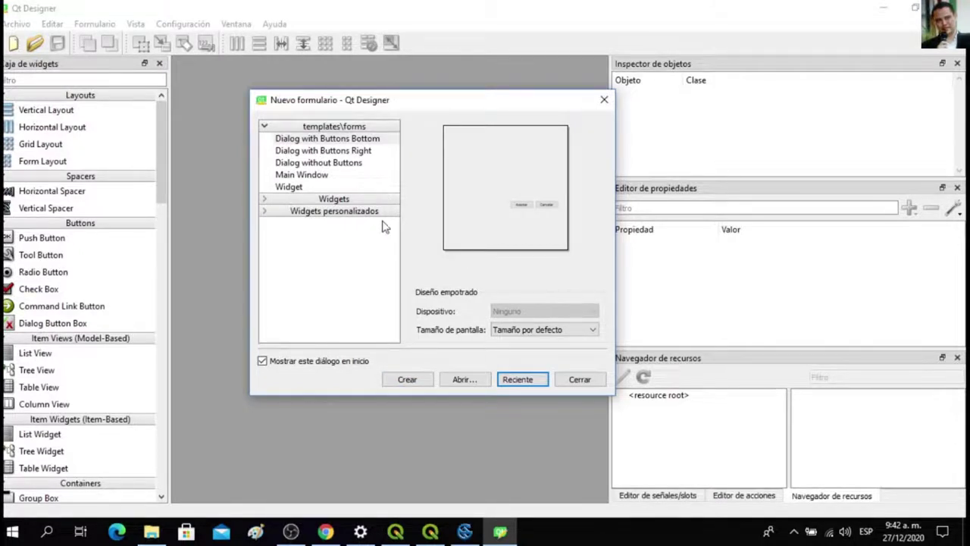
drag(470, 110, 408, 107)
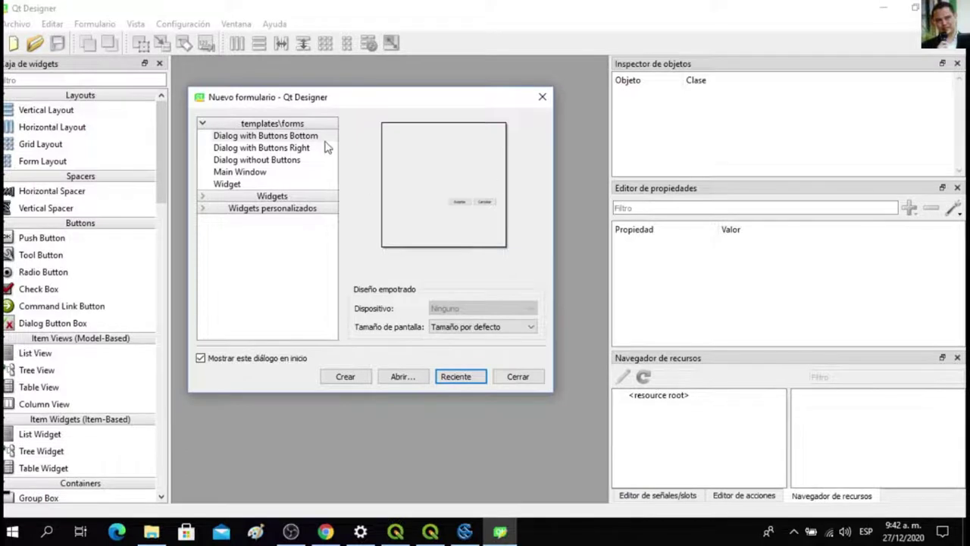
drag(356, 110, 398, 142)
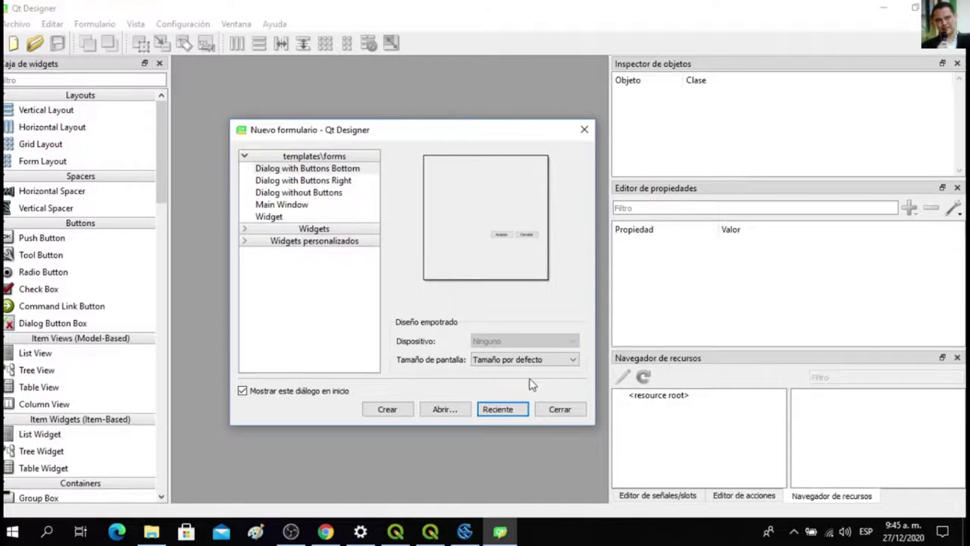
click(561, 409)
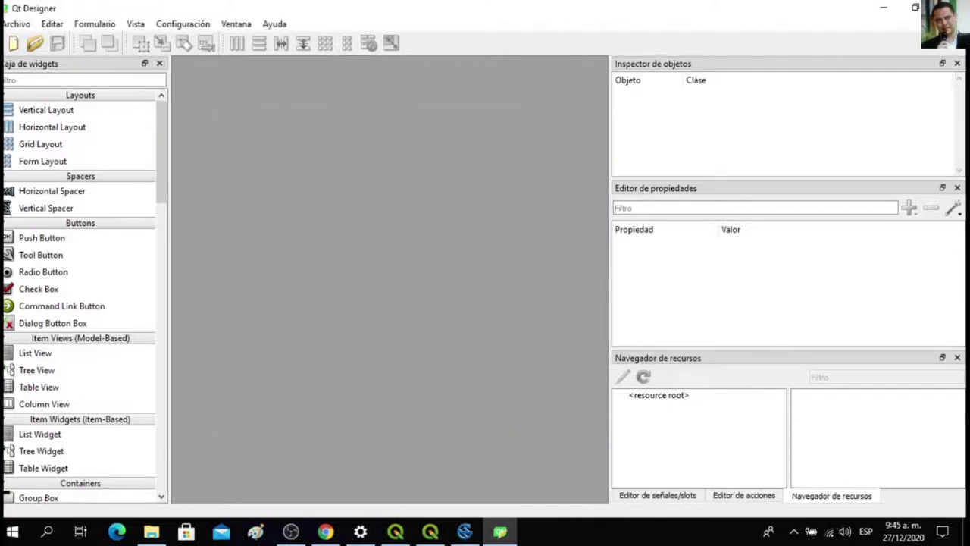
key(alt+F4)
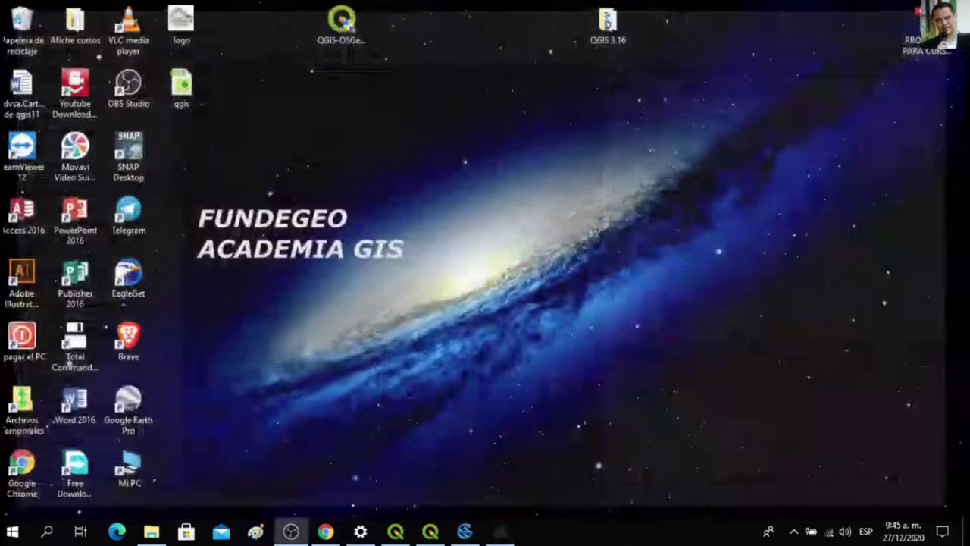
Restore the QGIS with GRASS window, collapse the GRASS Imágenes (i.*) group, and minimize the window.
click(426, 535)
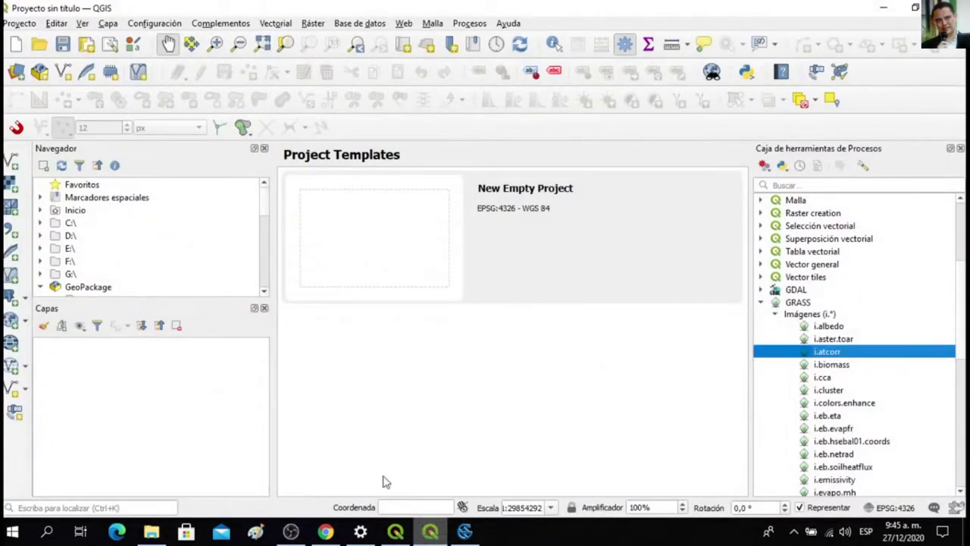
click(774, 314)
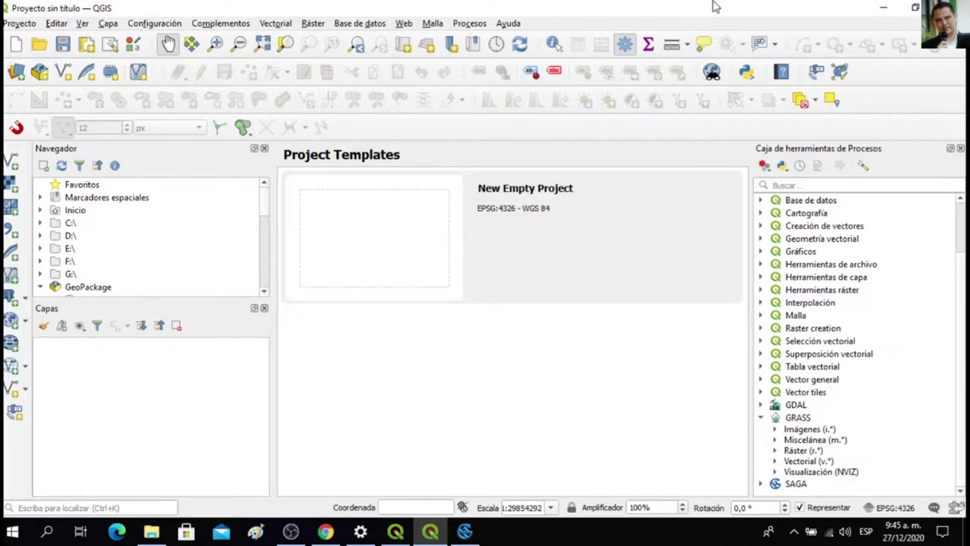
click(881, 11)
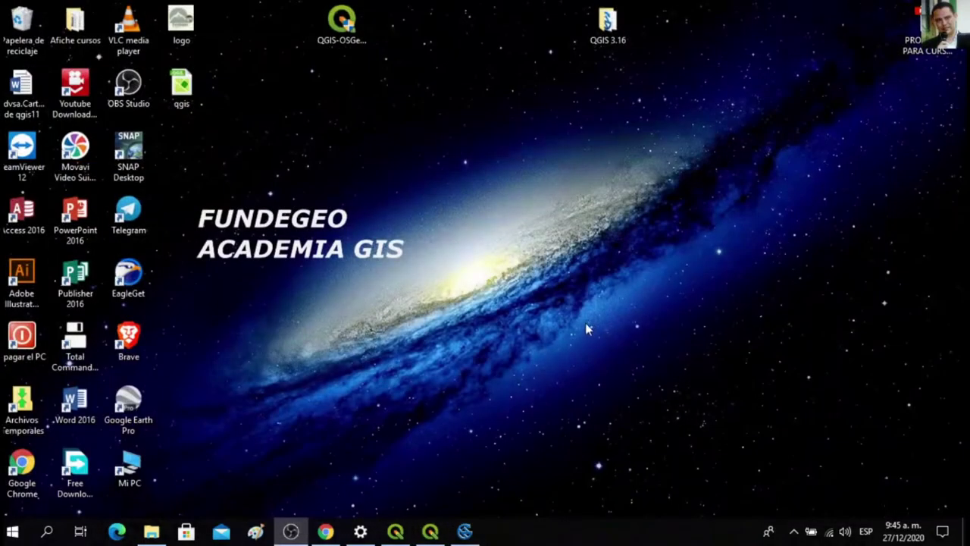
Bring the QGIS windows back up for another look at the processing toolbox and minimize them.
click(430, 531)
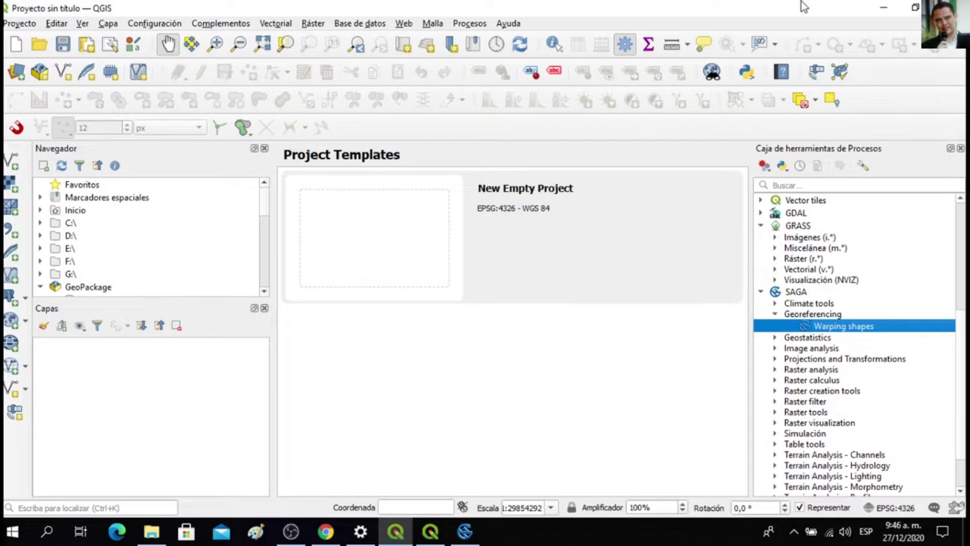
click(884, 11)
click(885, 10)
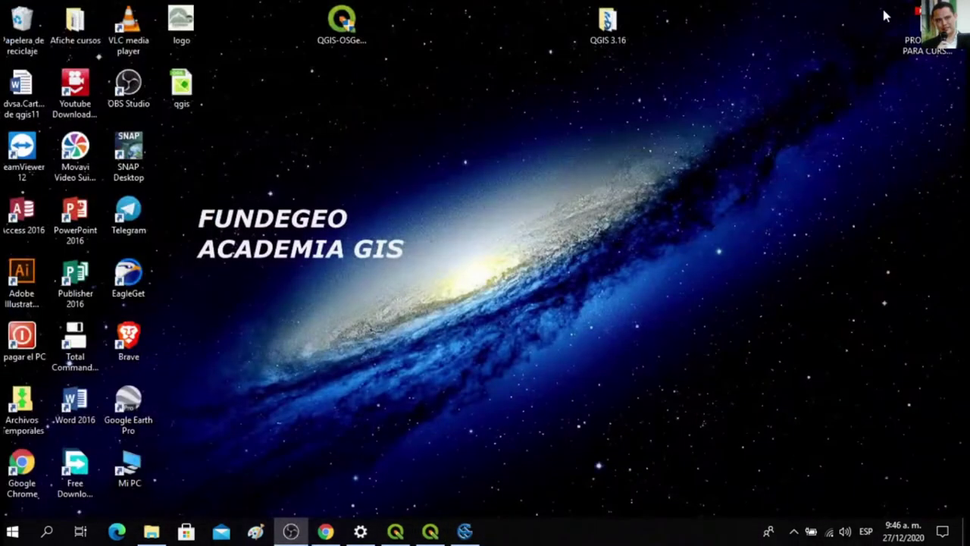